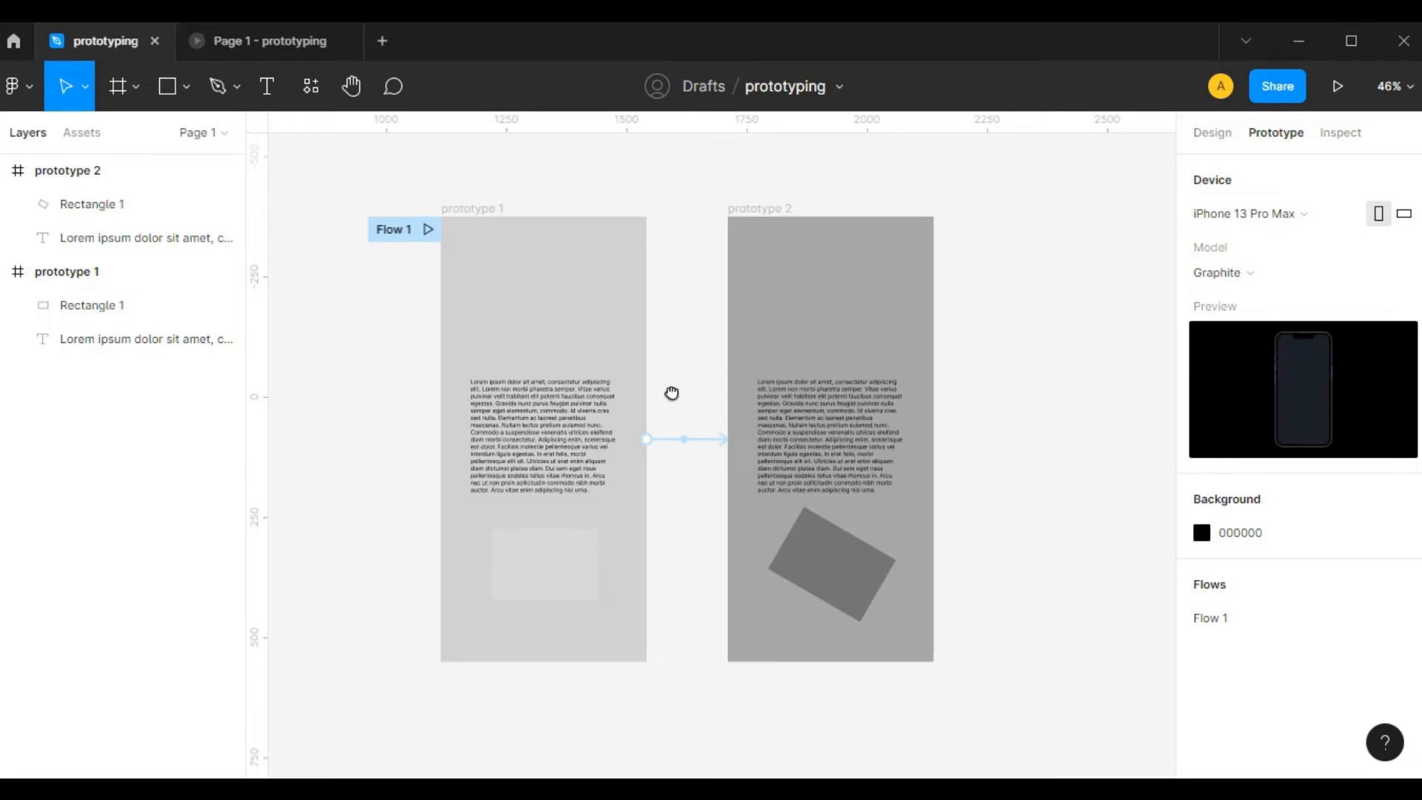
Review the interaction settings between prototype 1 and prototype 2, including the available easing options
scroll(670, 392, up, 1)
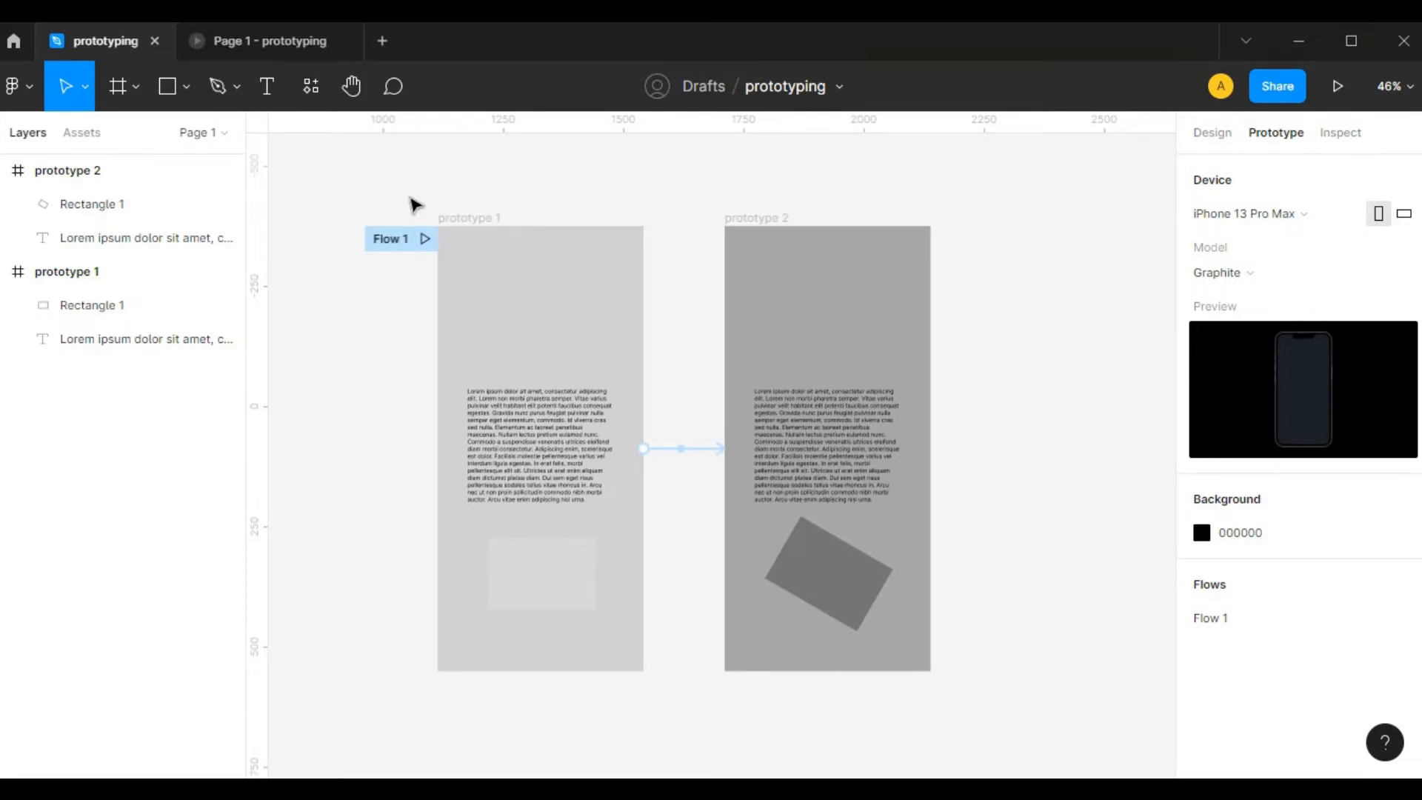
drag(355, 197, 1004, 681)
click(1047, 511)
click(689, 450)
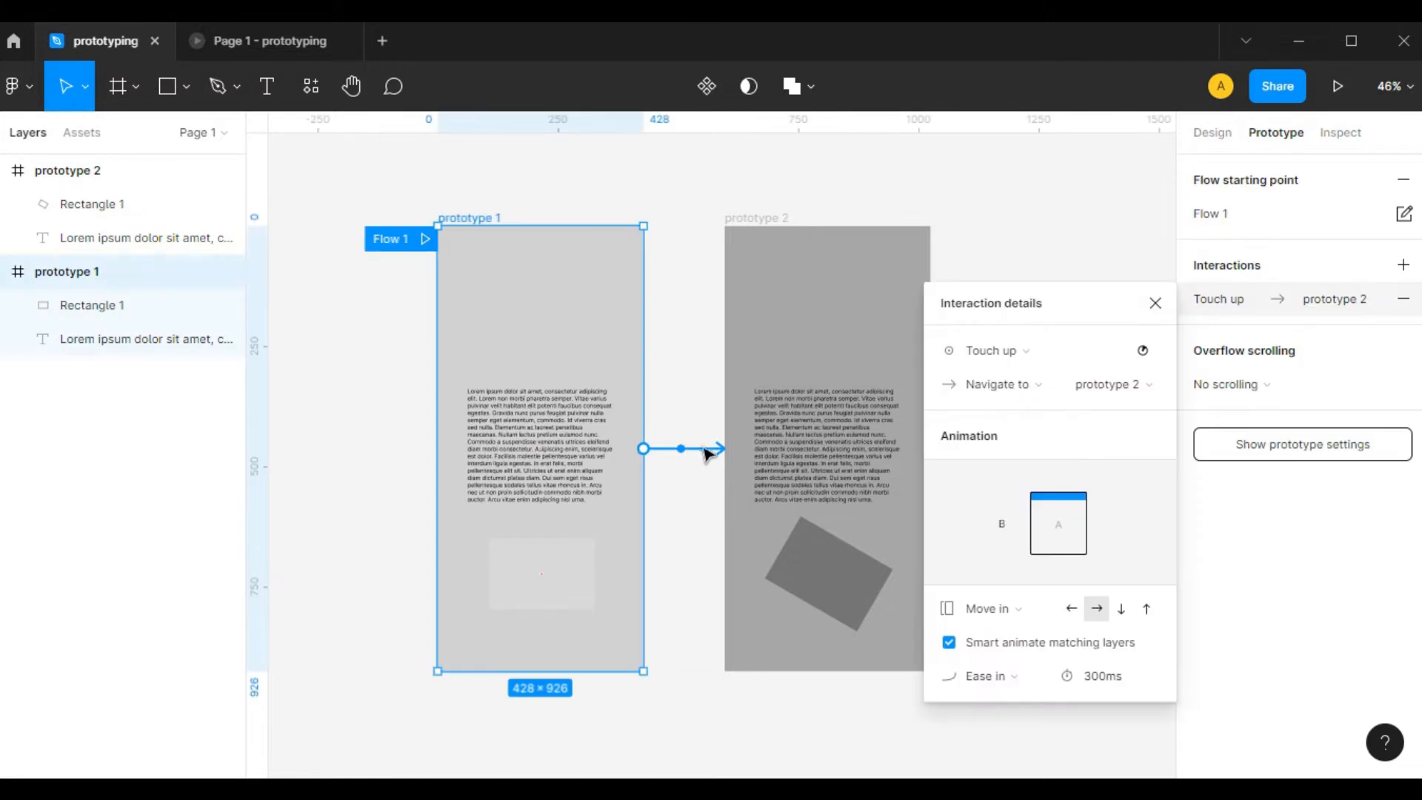
click(994, 679)
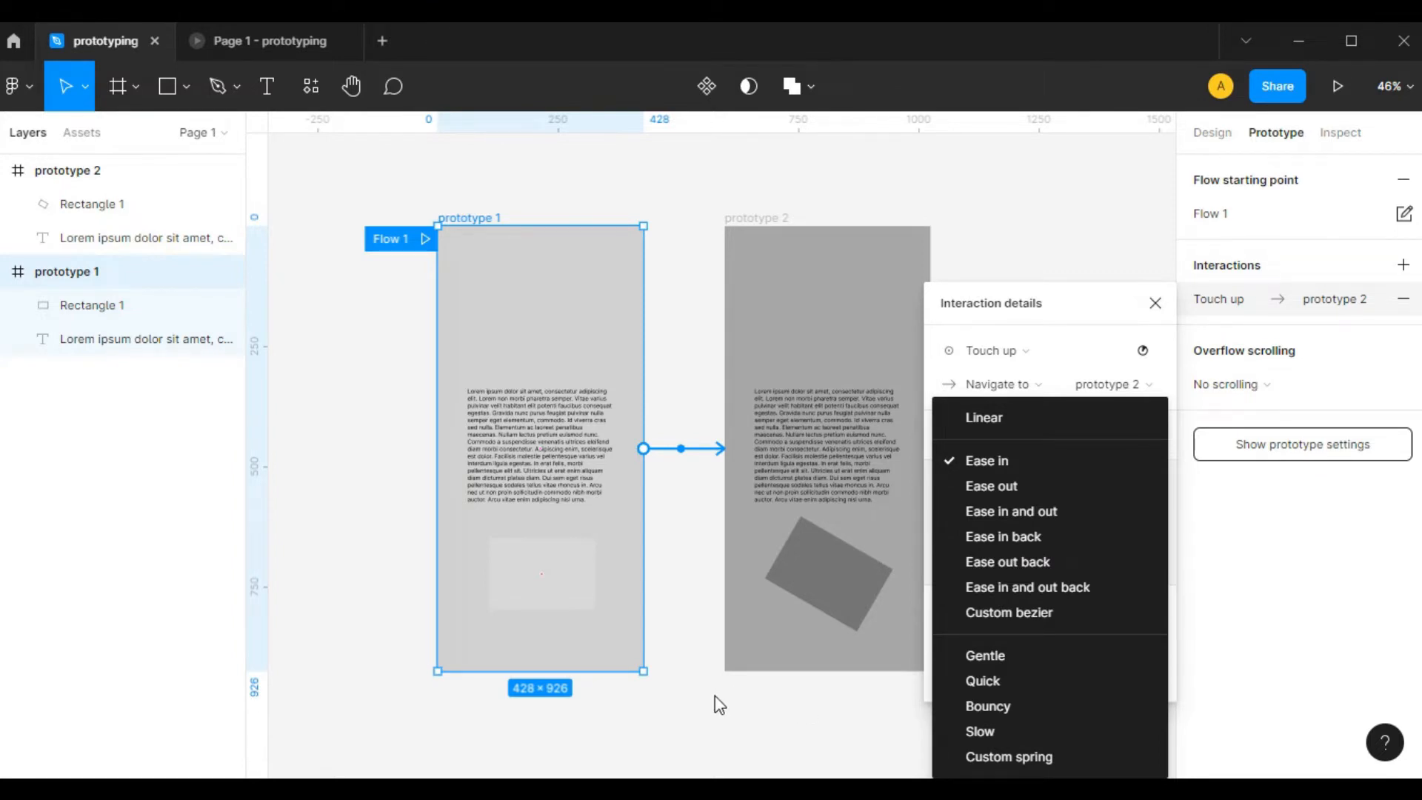
click(1064, 306)
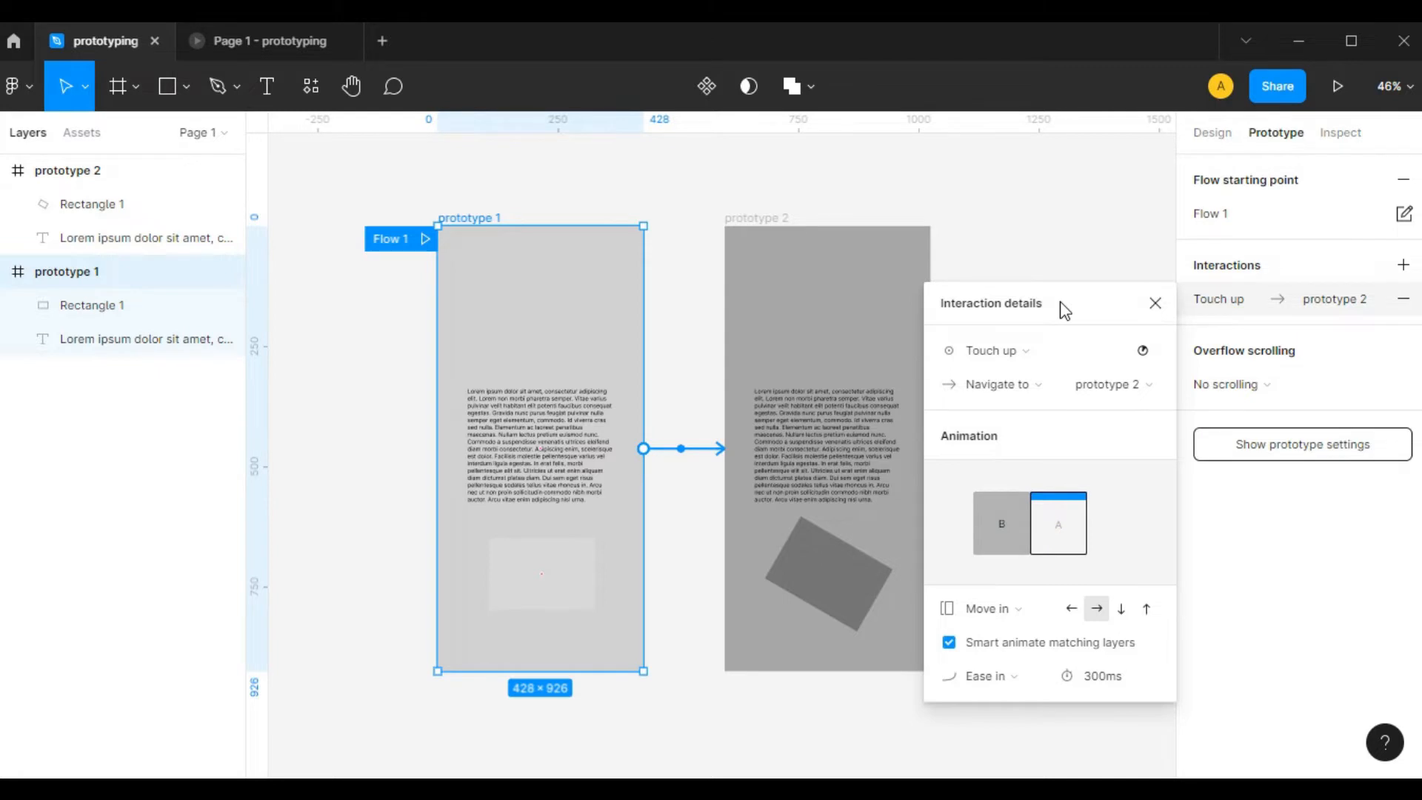
click(1153, 305)
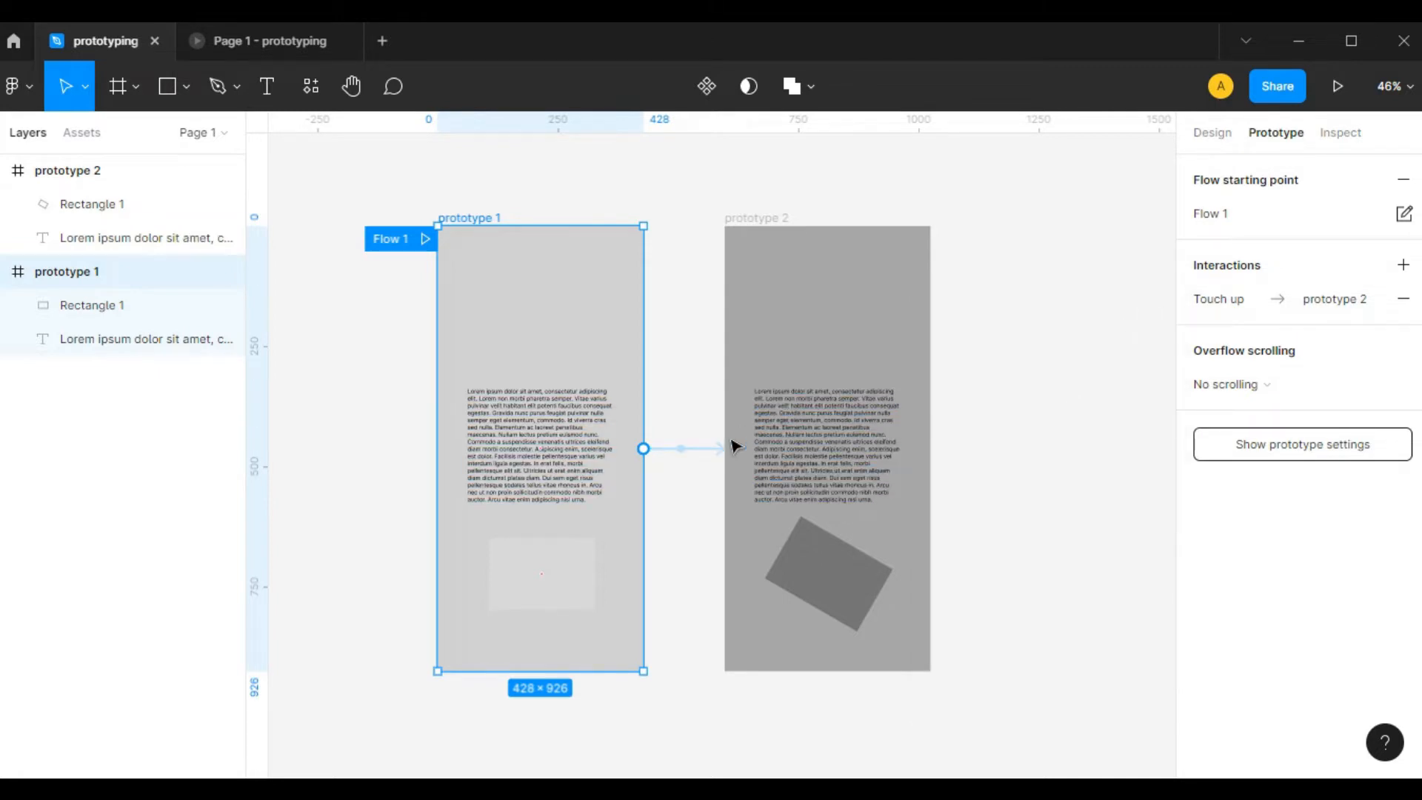
Play the touch transition from prototype 1 to prototype 2 in the presentation view and return to the design file
click(241, 40)
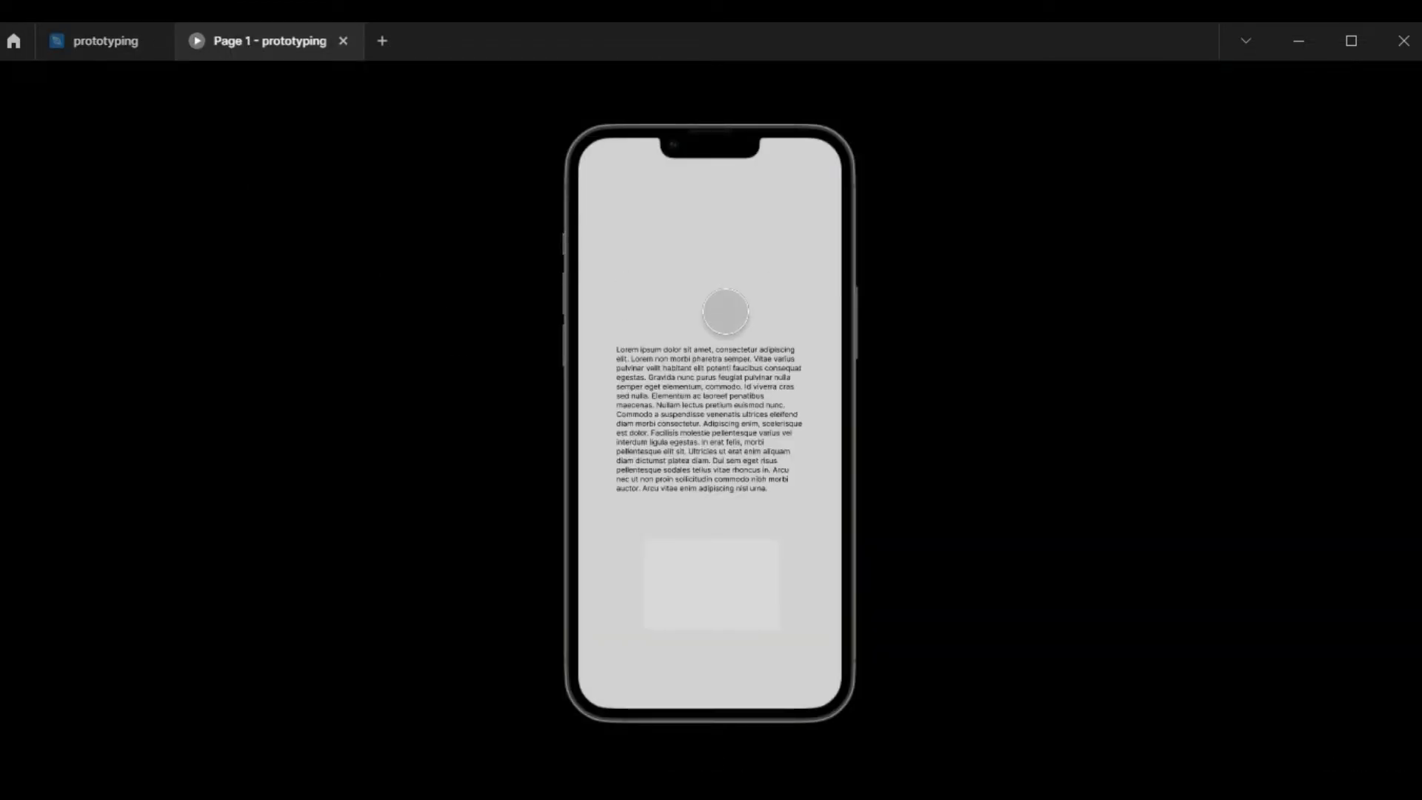
click(724, 311)
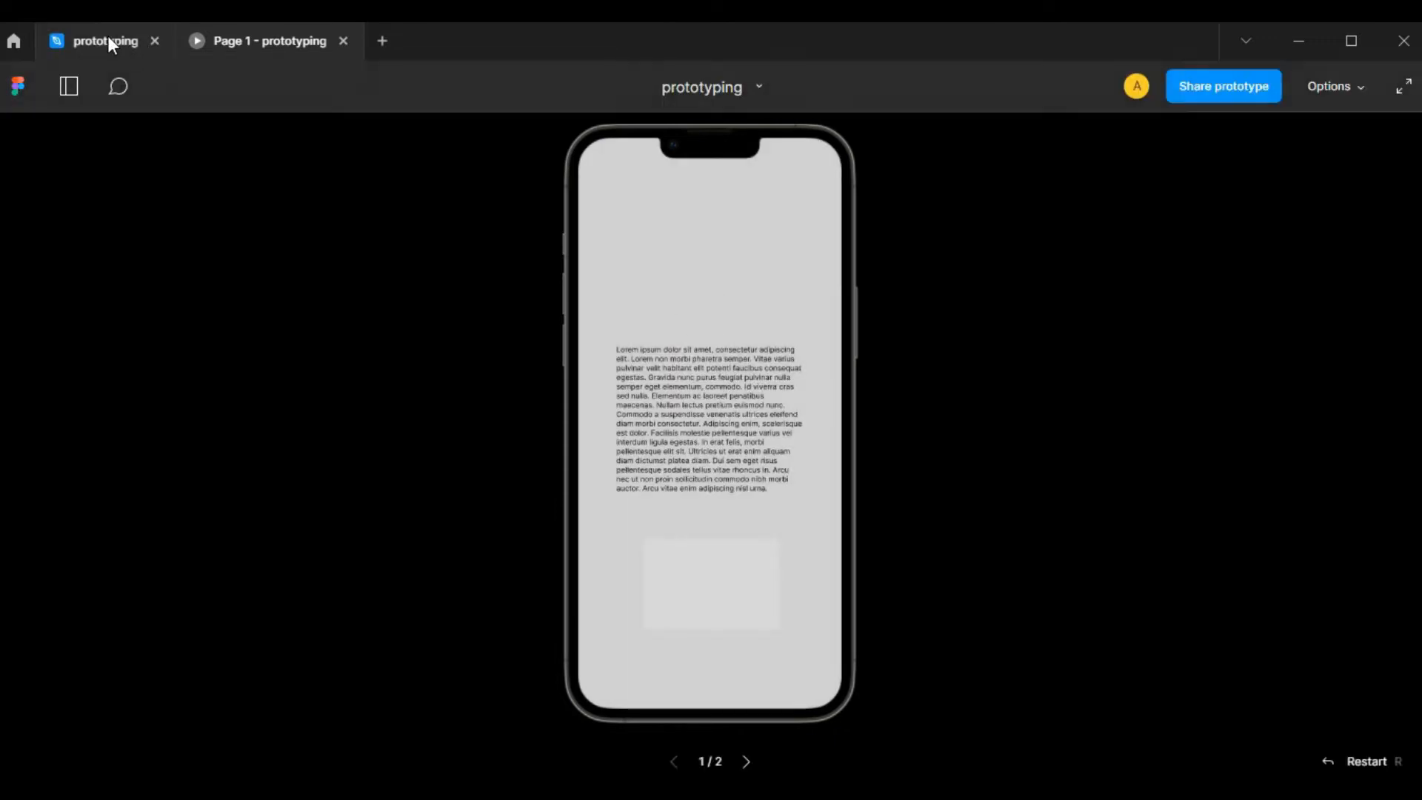
click(108, 38)
Turn off Smart animate matching layers for the interaction from prototype 1 to prototype 2
click(700, 449)
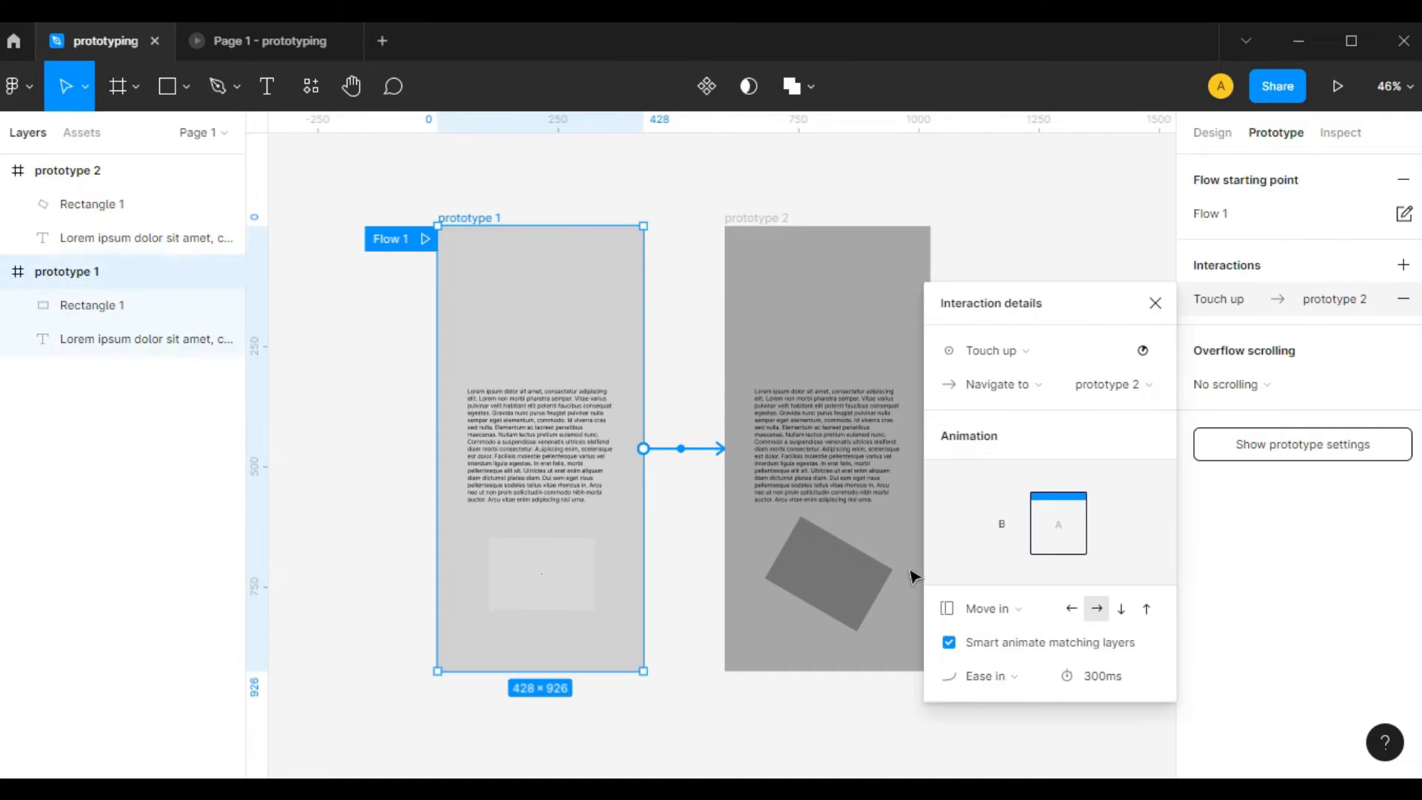
click(948, 642)
click(1155, 303)
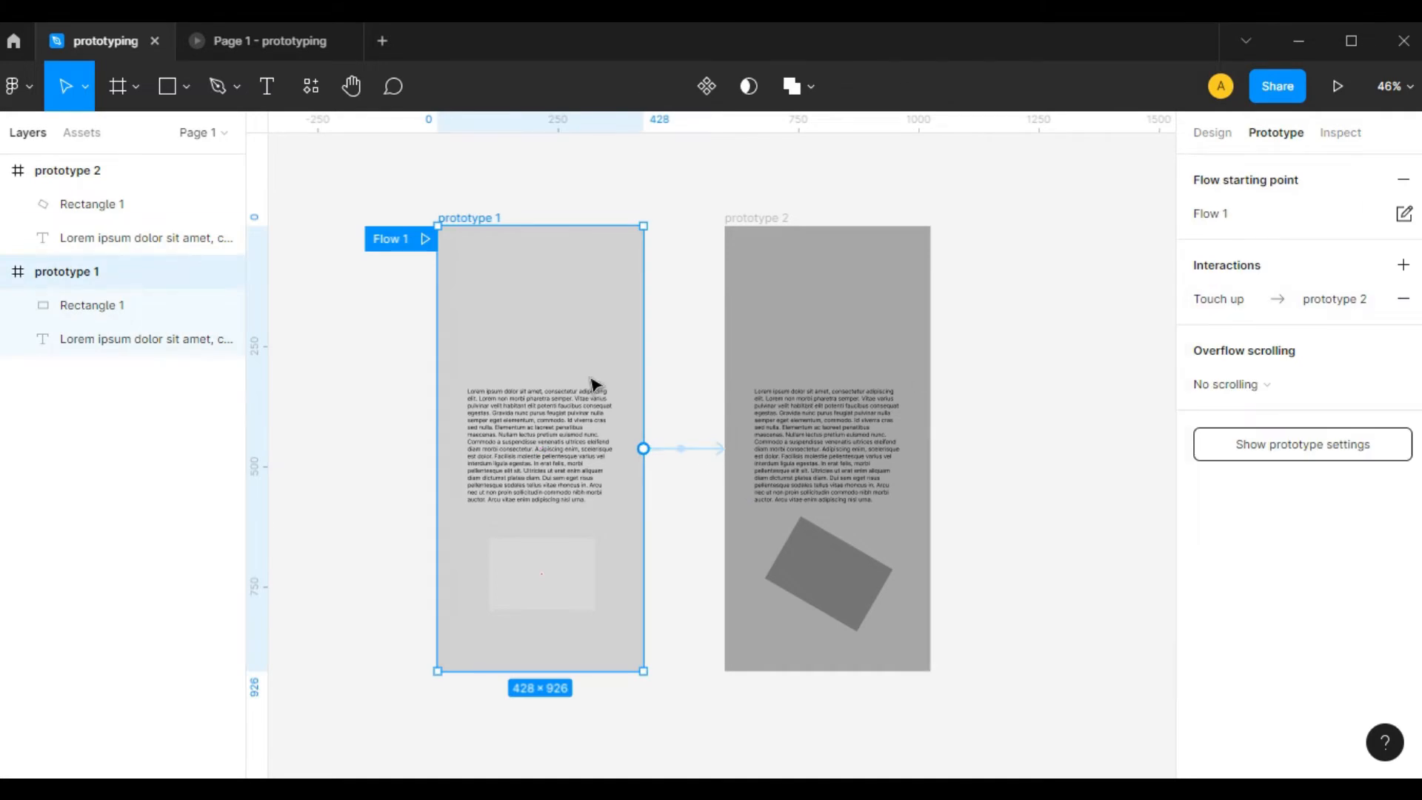
Play the transition repeatedly in the presentation view without smart animation and return to the design file
click(266, 37)
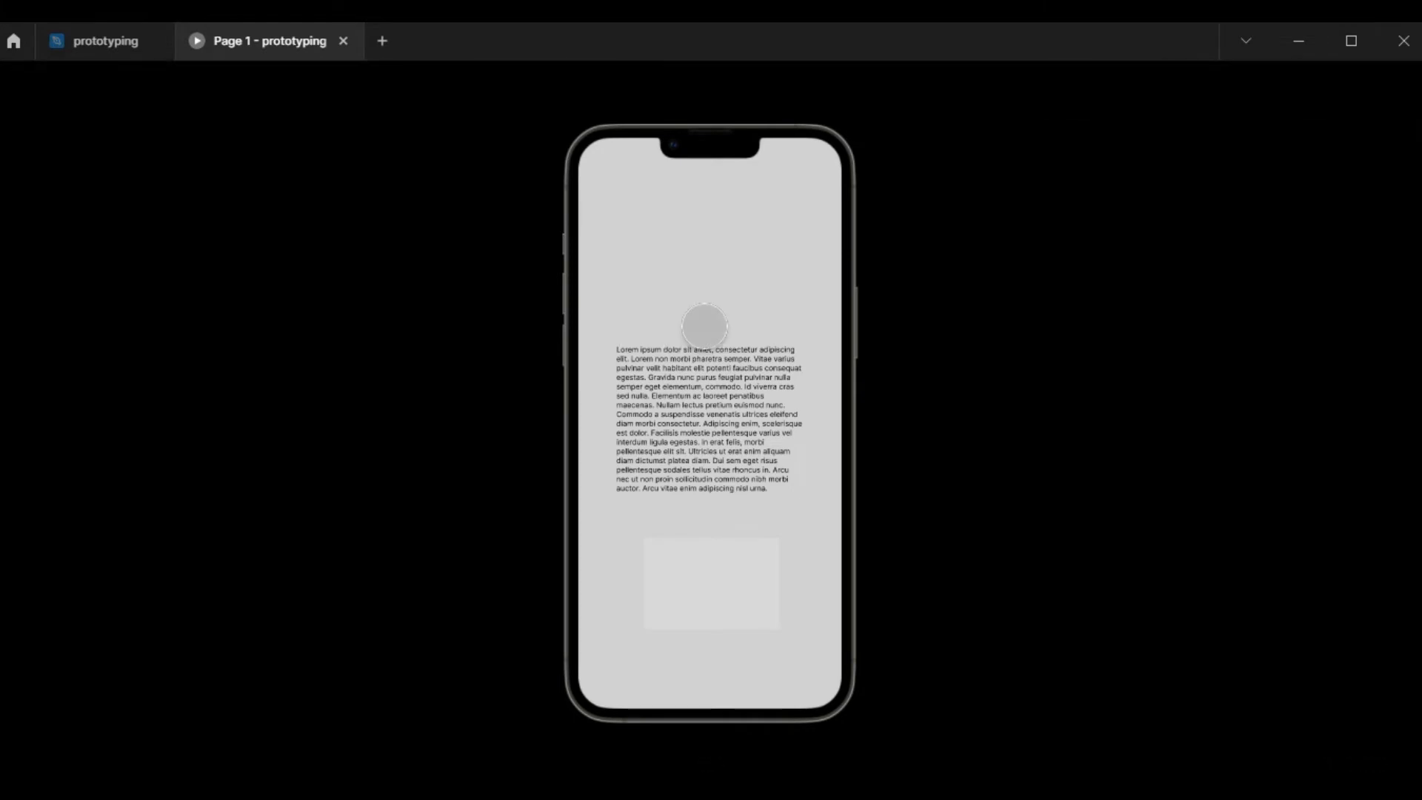
click(721, 314)
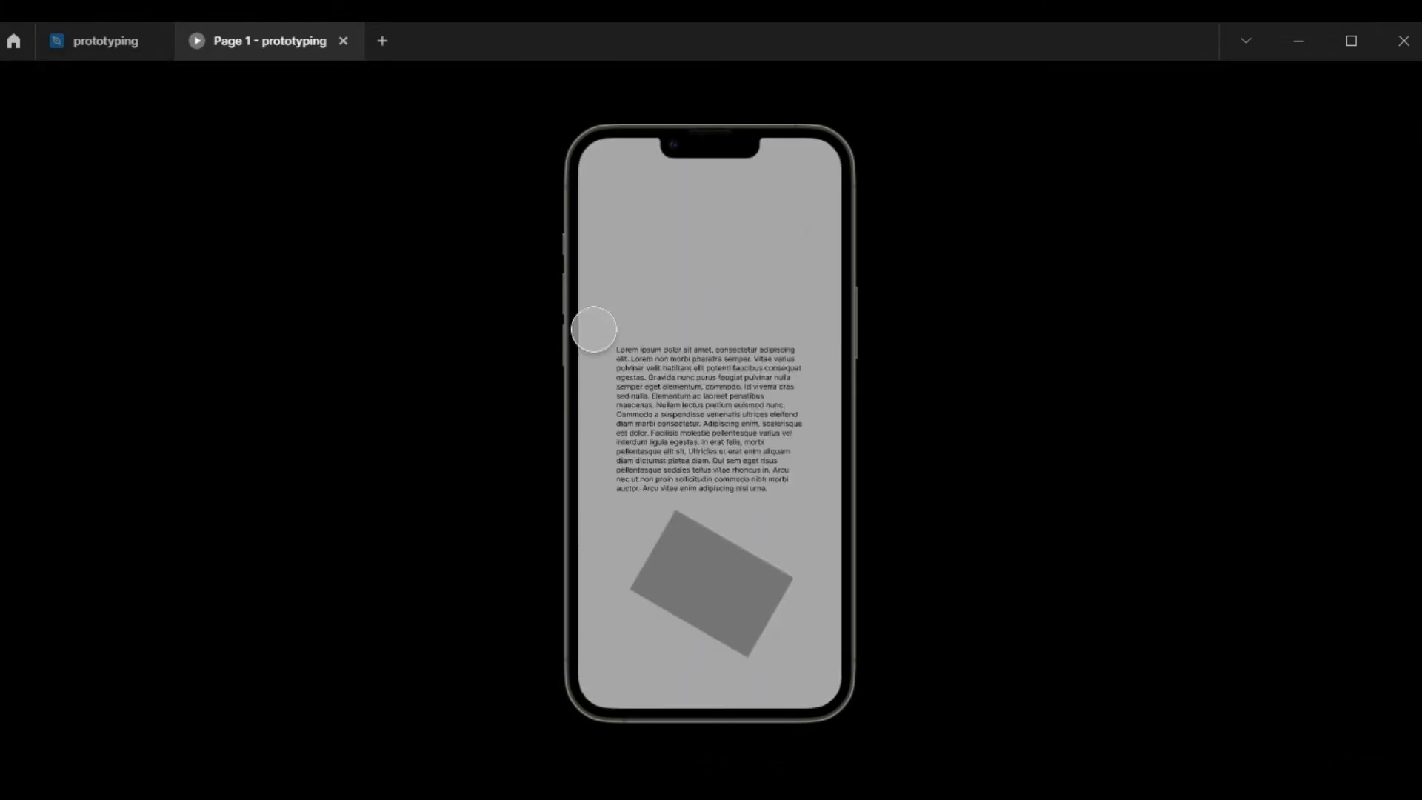
click(732, 337)
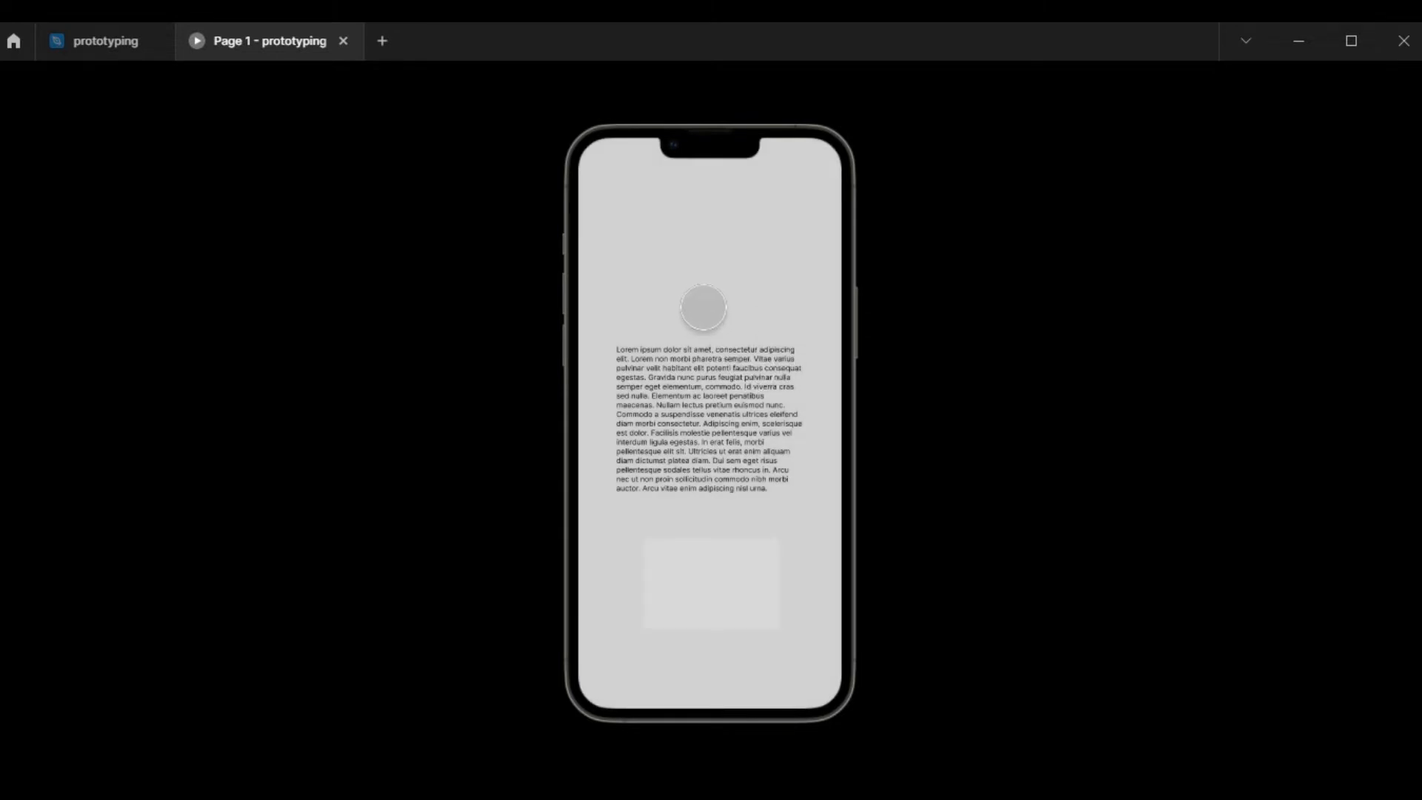
click(702, 308)
click(693, 319)
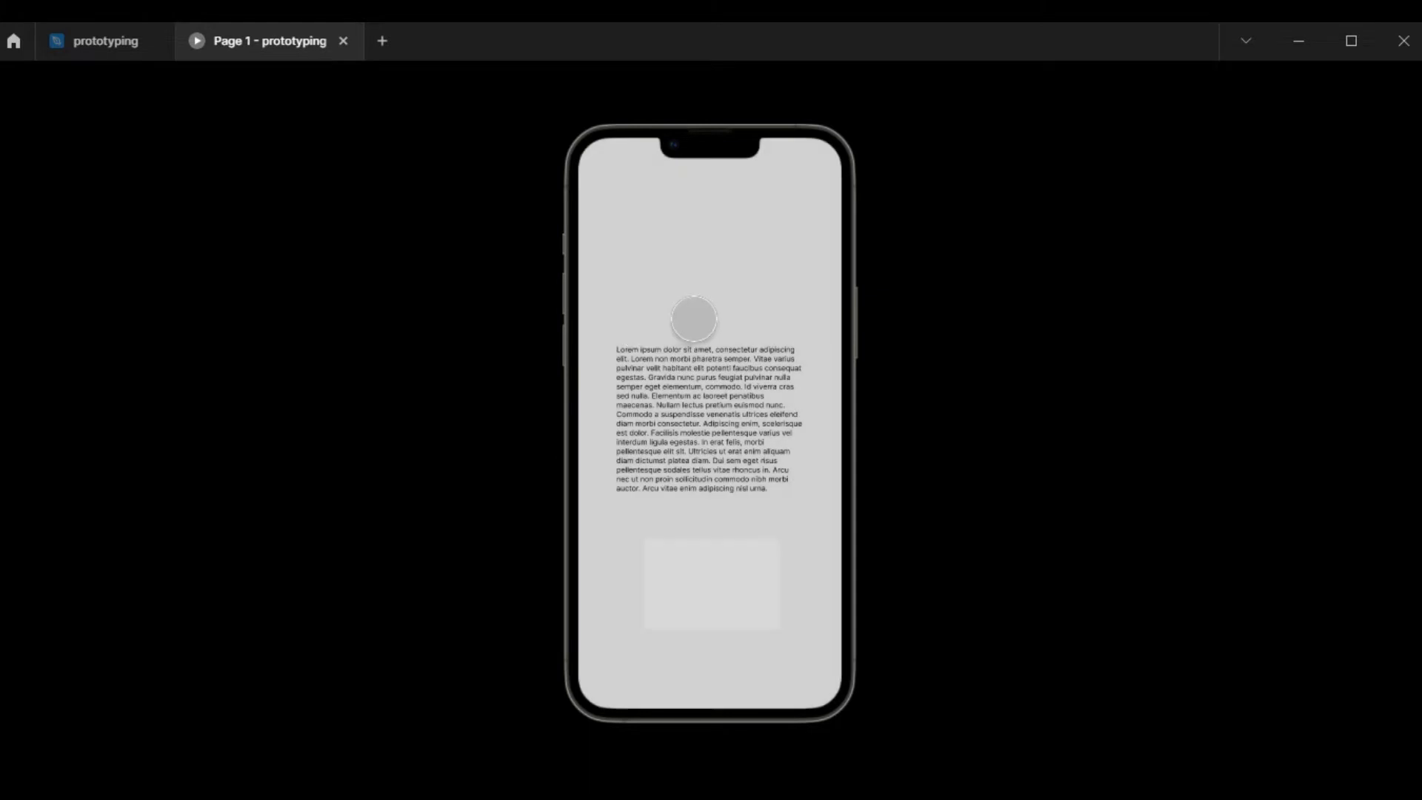
click(671, 309)
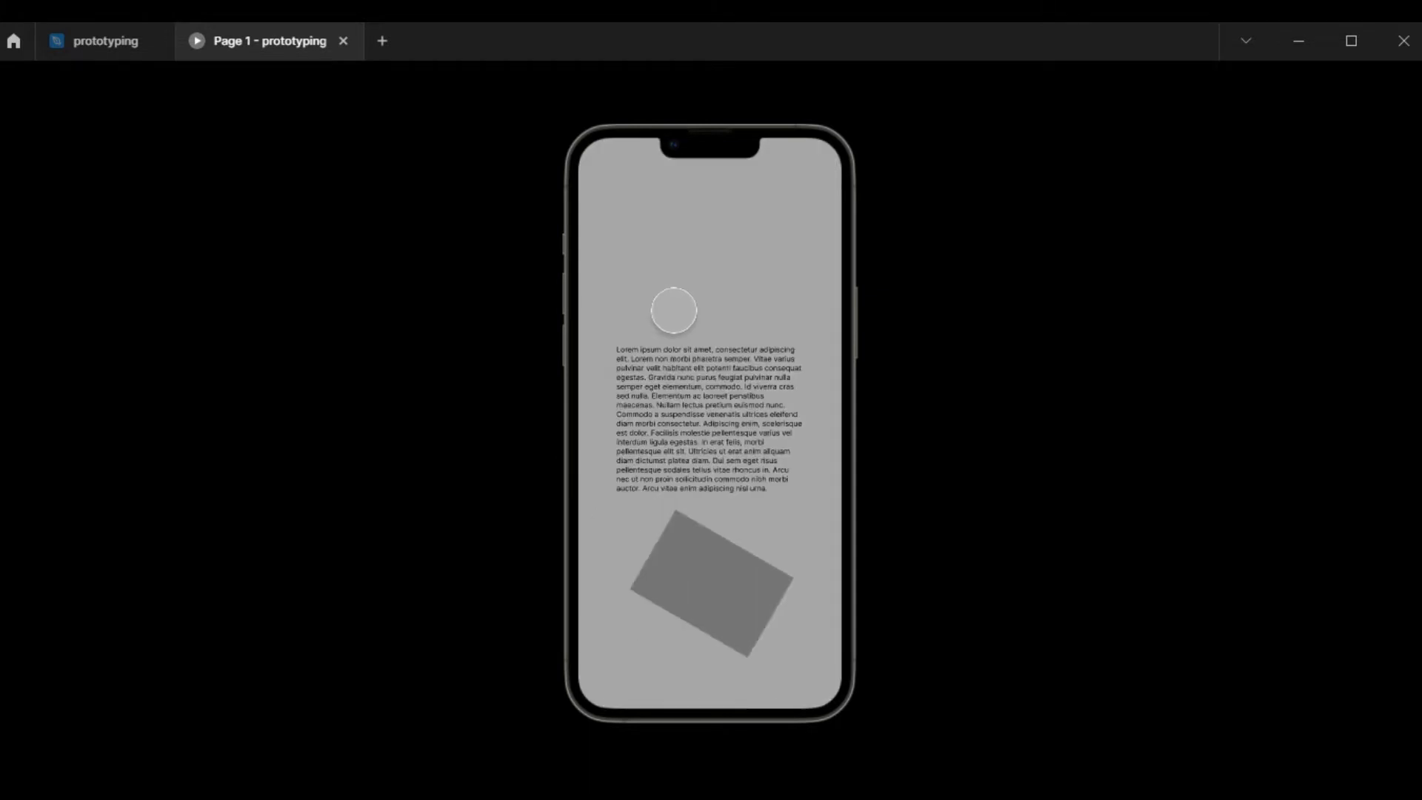
click(99, 40)
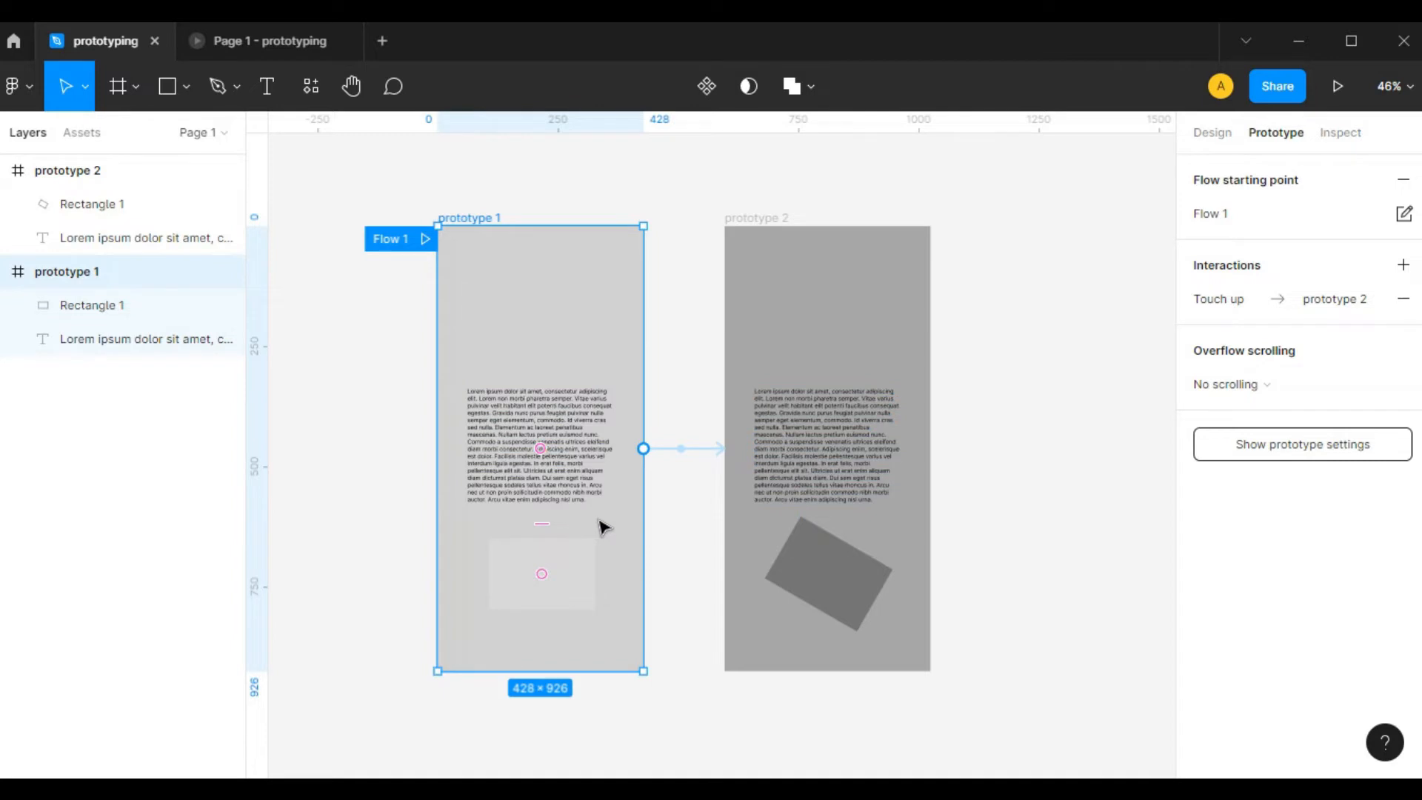
Compare the design properties of Rectangle 1 in prototype 1 and prototype 2, and inspect the prototype 1 frame
click(555, 570)
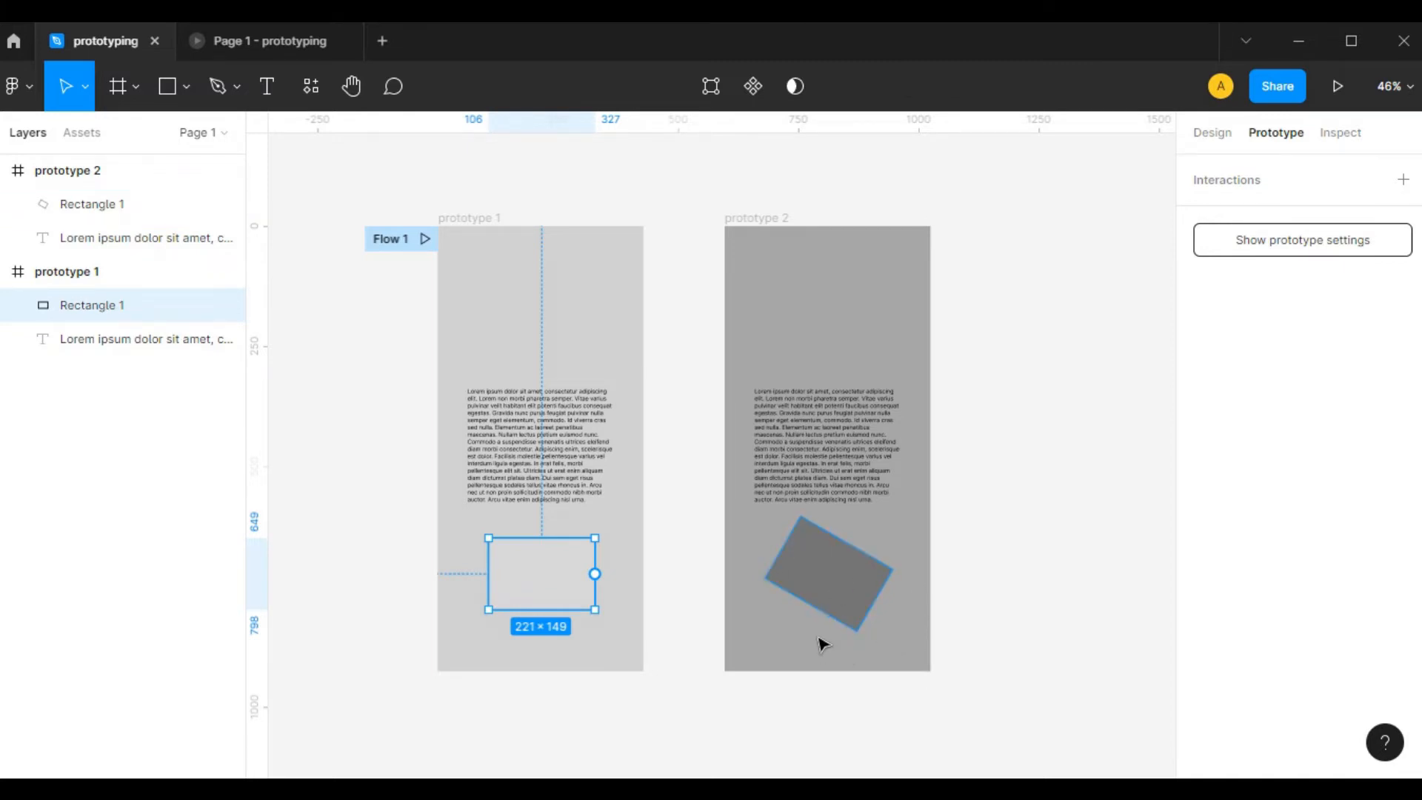
click(1211, 133)
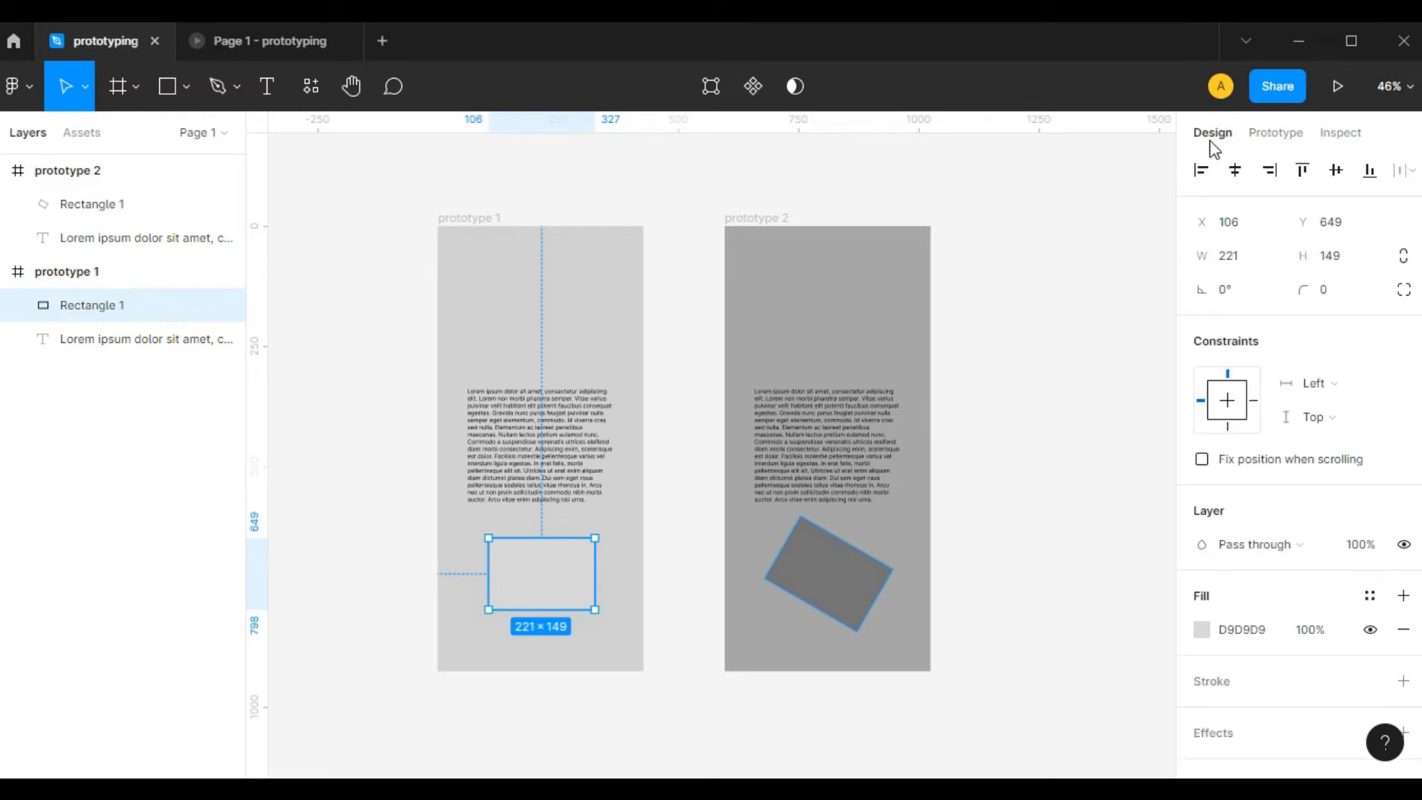
click(852, 578)
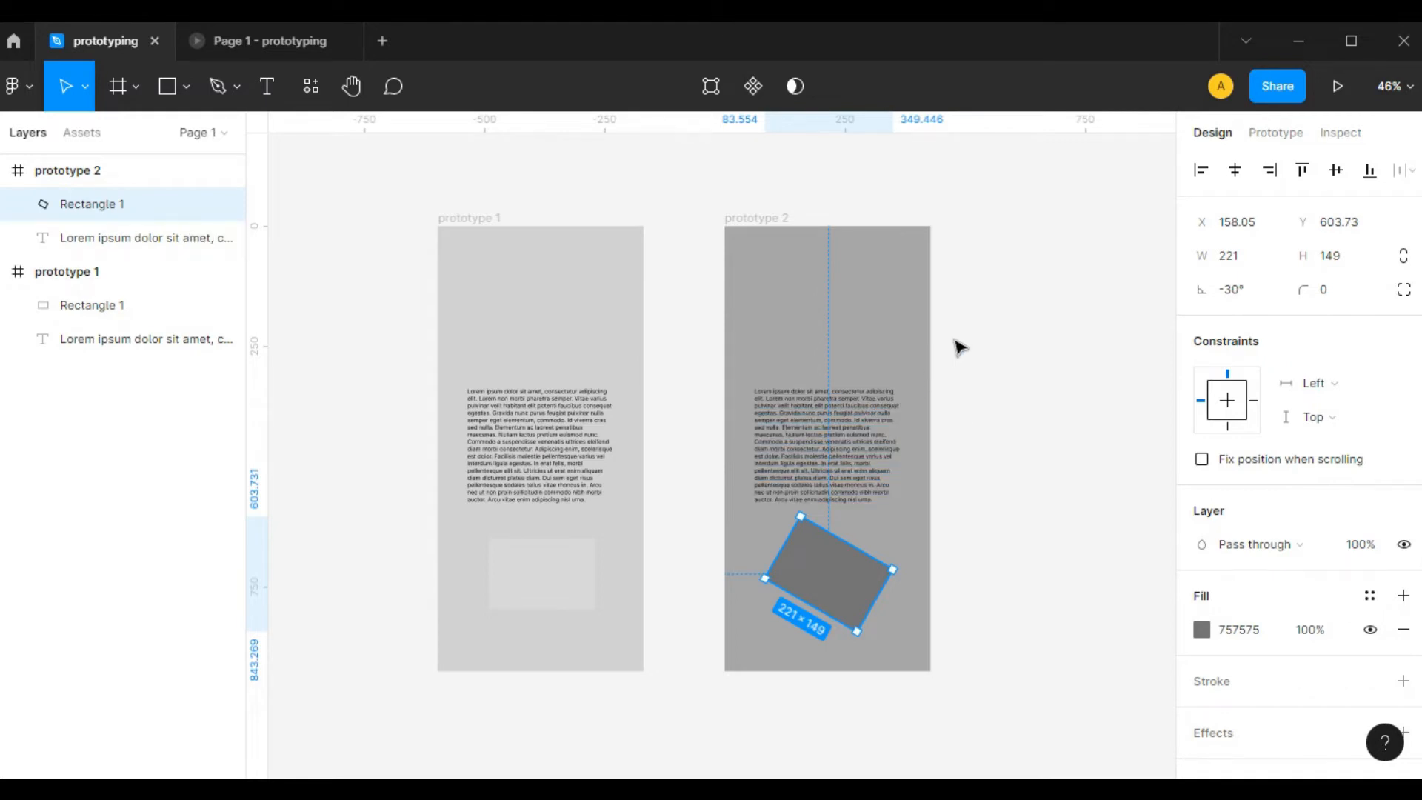
click(553, 577)
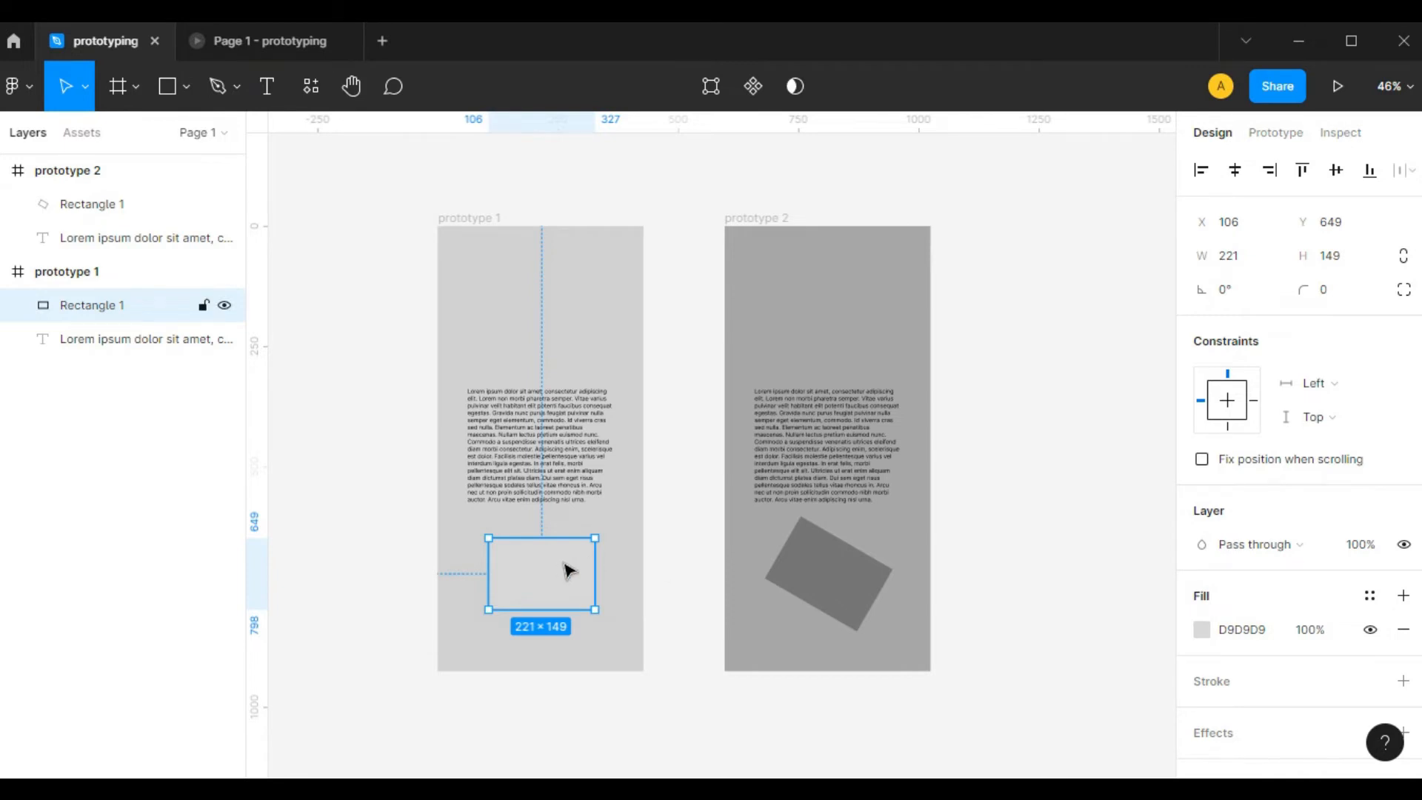
click(517, 317)
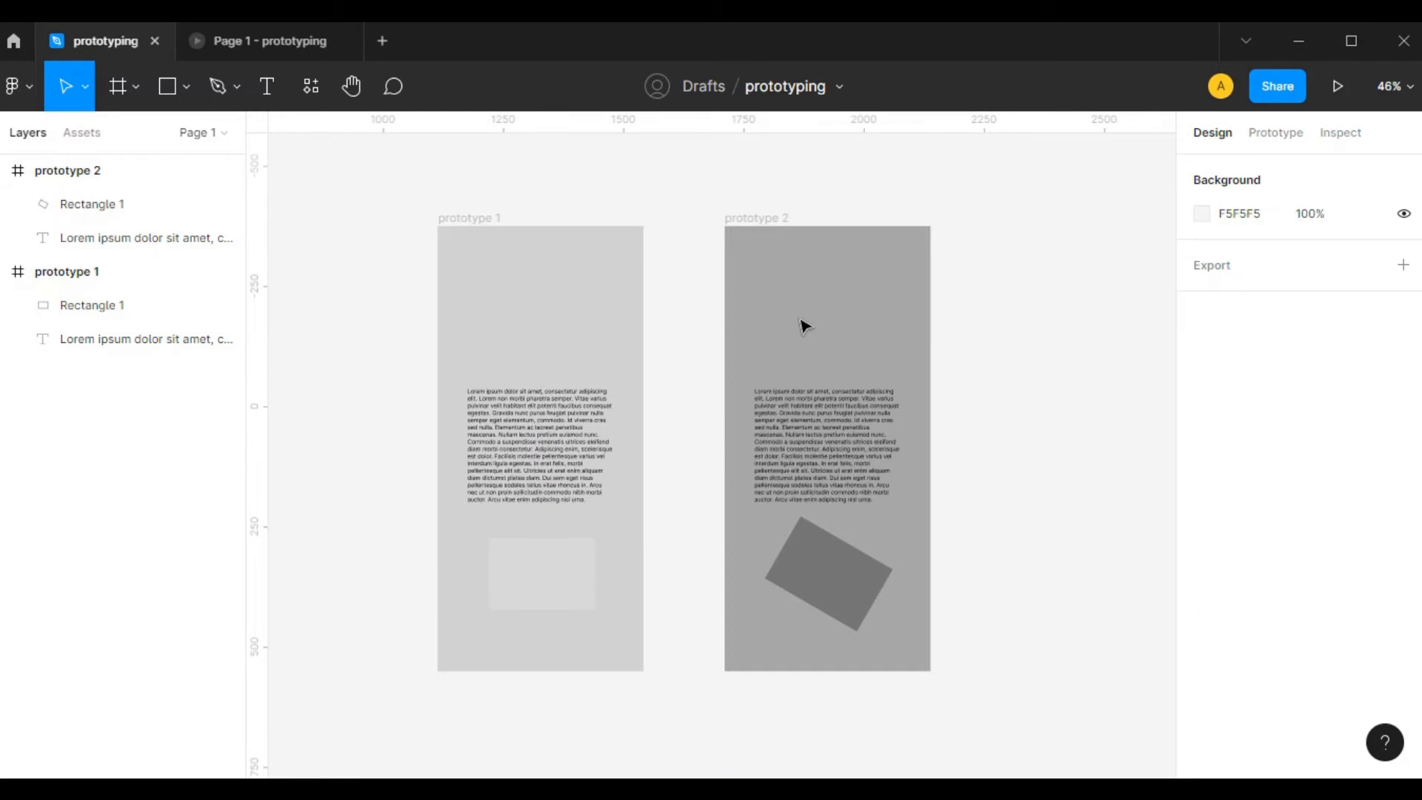
click(460, 220)
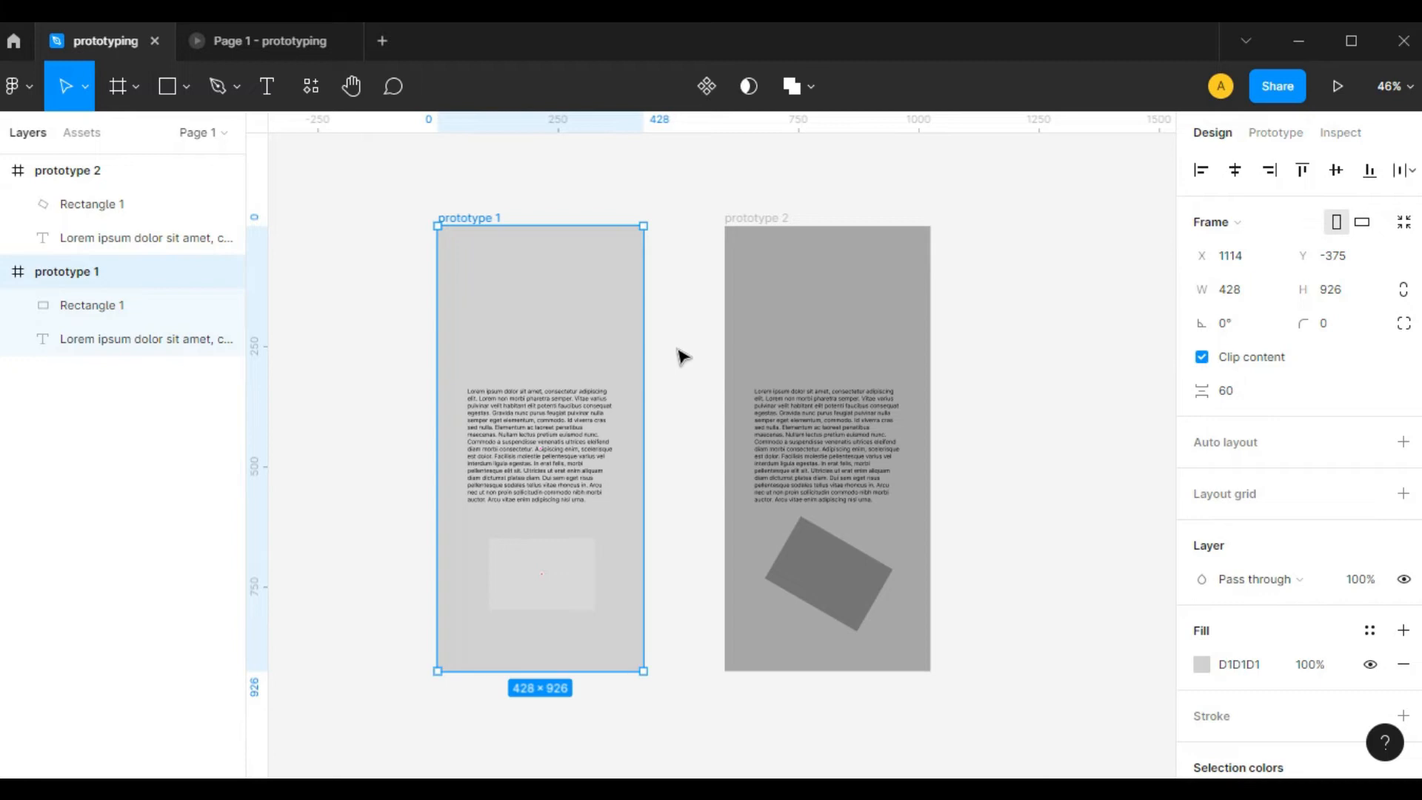
Replay the non-smart-animated screen change in the presentation view and return to the design file
click(255, 42)
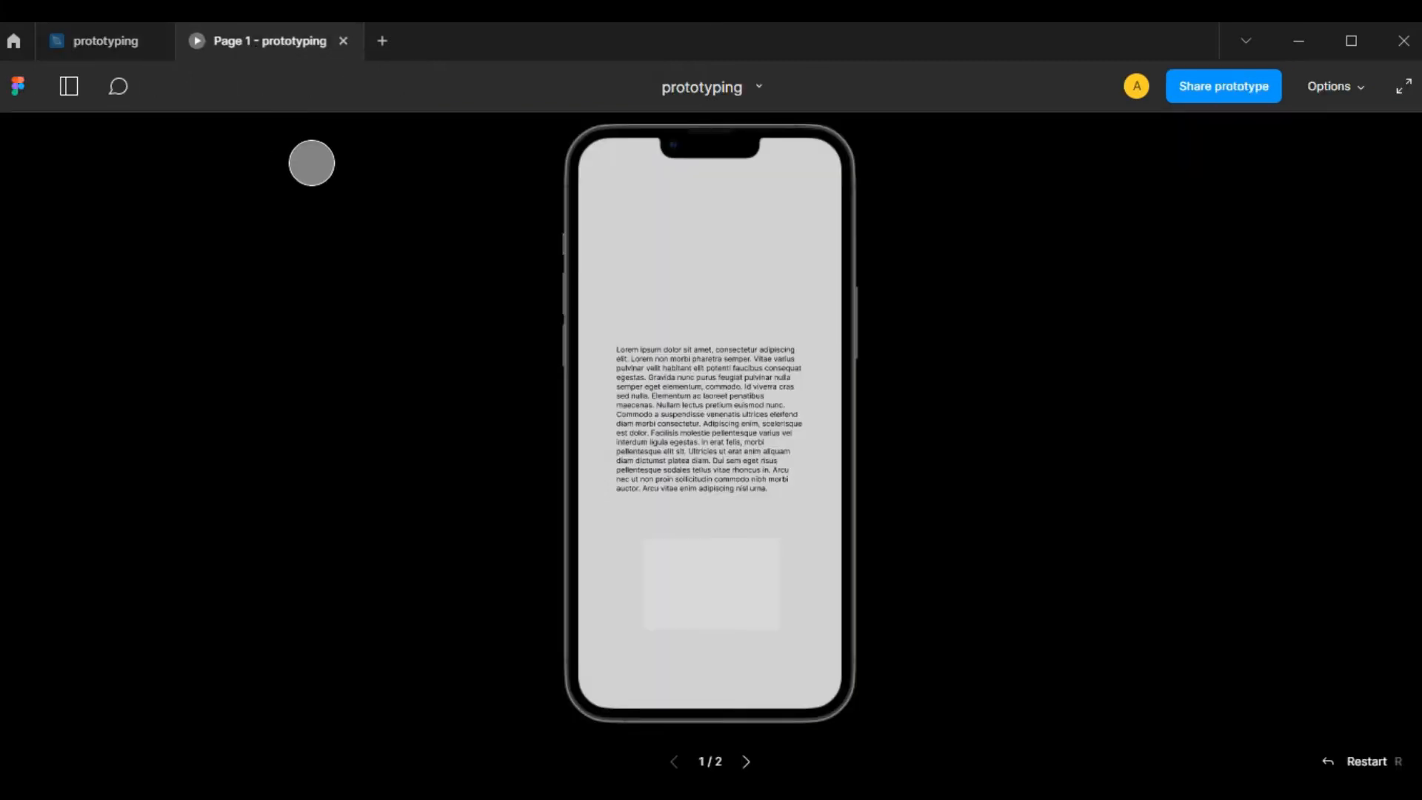
click(707, 294)
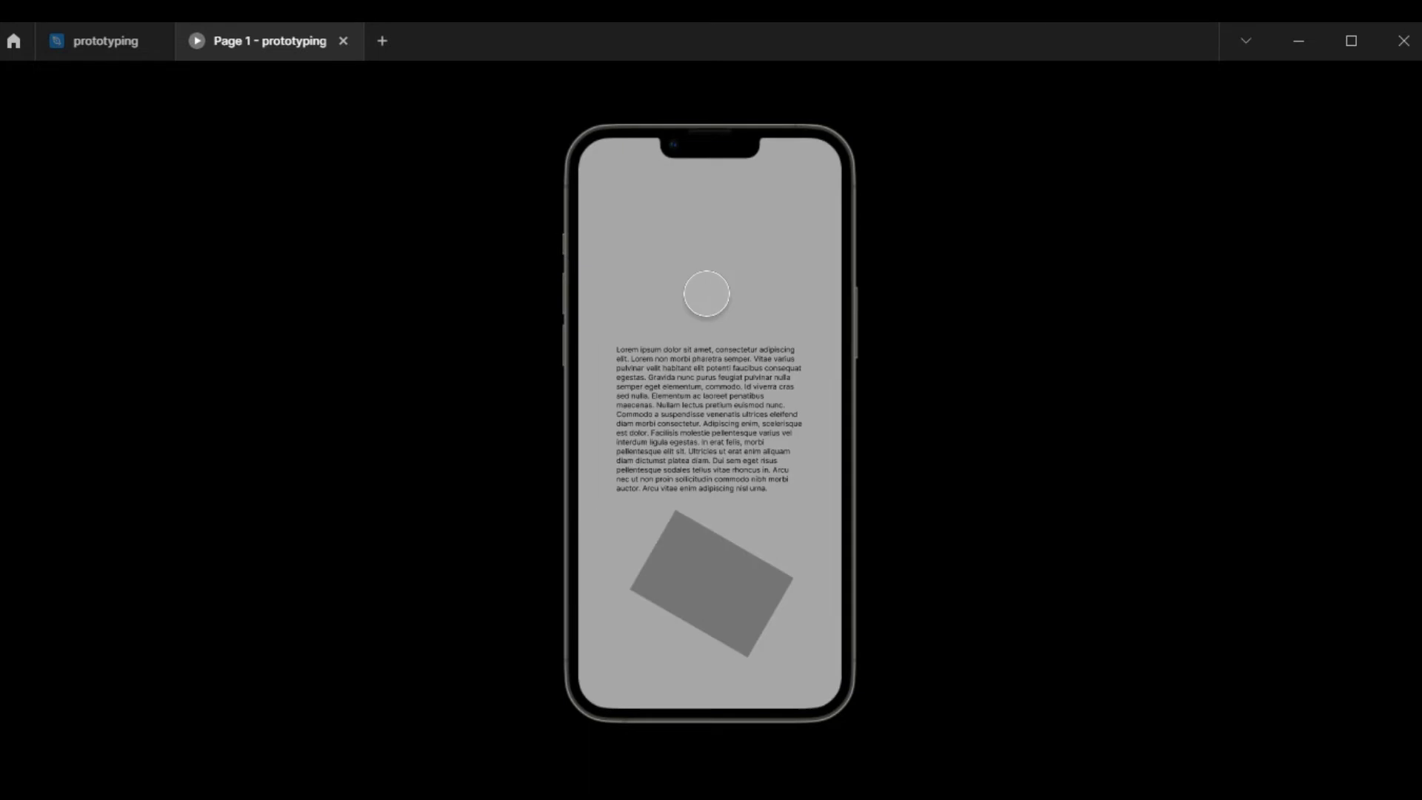
click(706, 294)
click(119, 45)
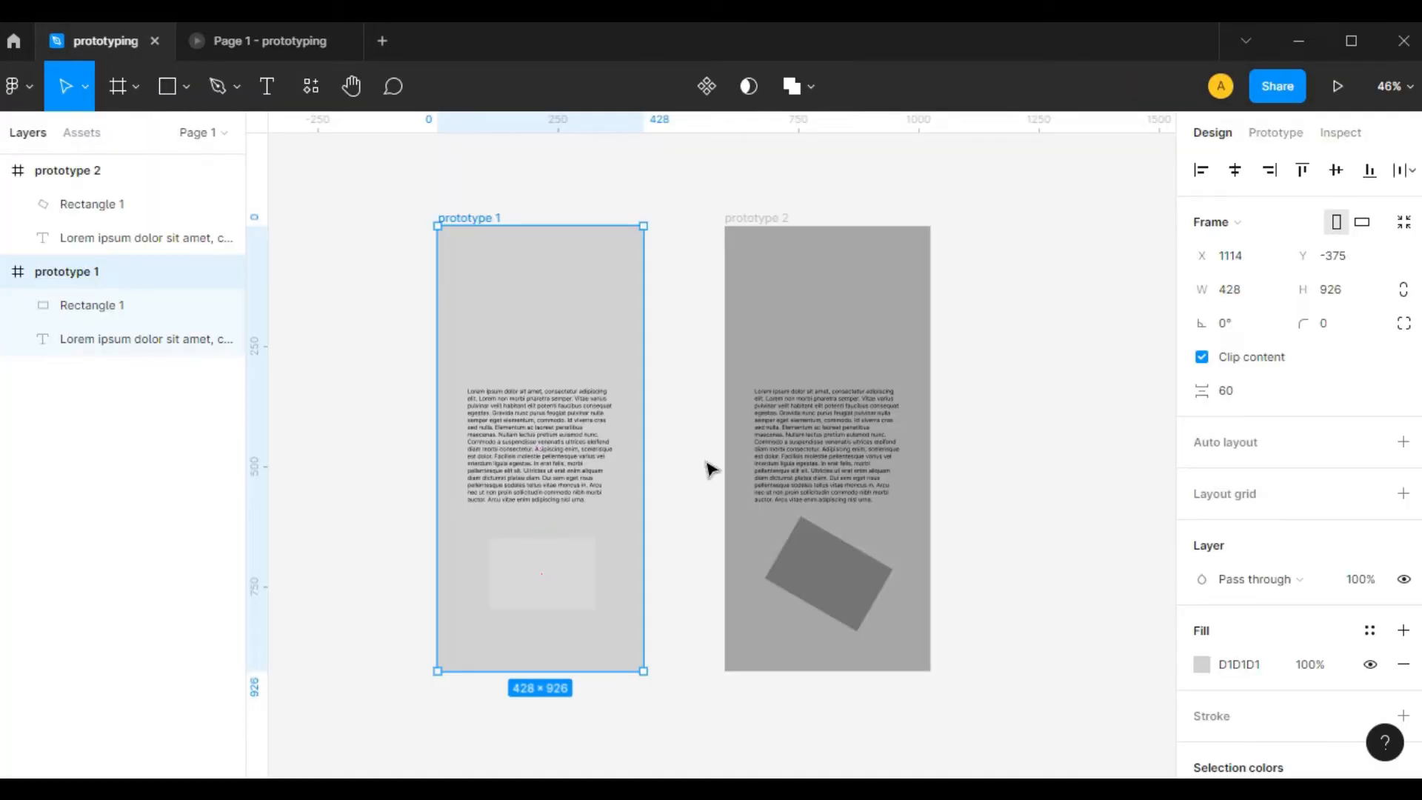
Turn on Smart animate matching layers for the interaction from prototype 1 to prototype 2
click(695, 374)
click(1284, 135)
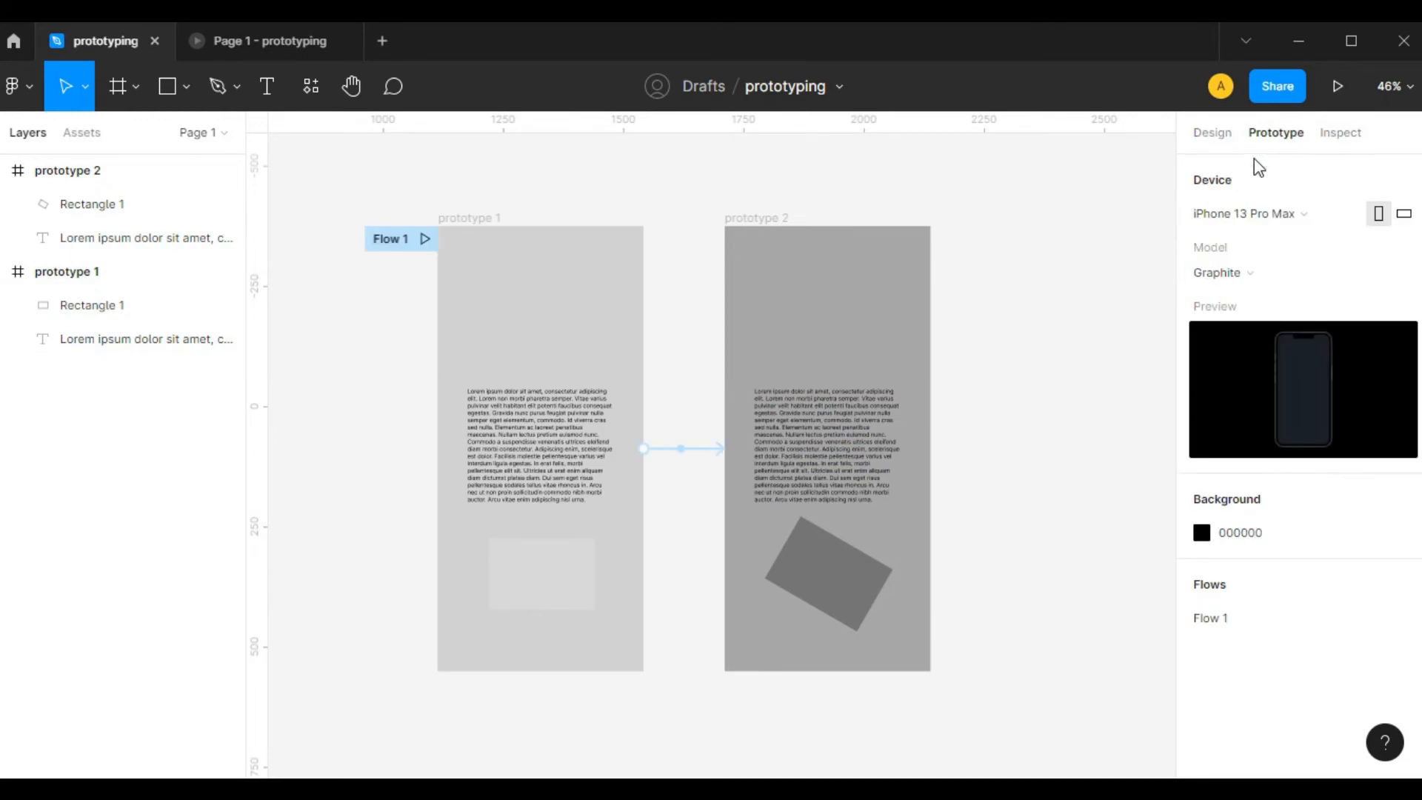
click(691, 452)
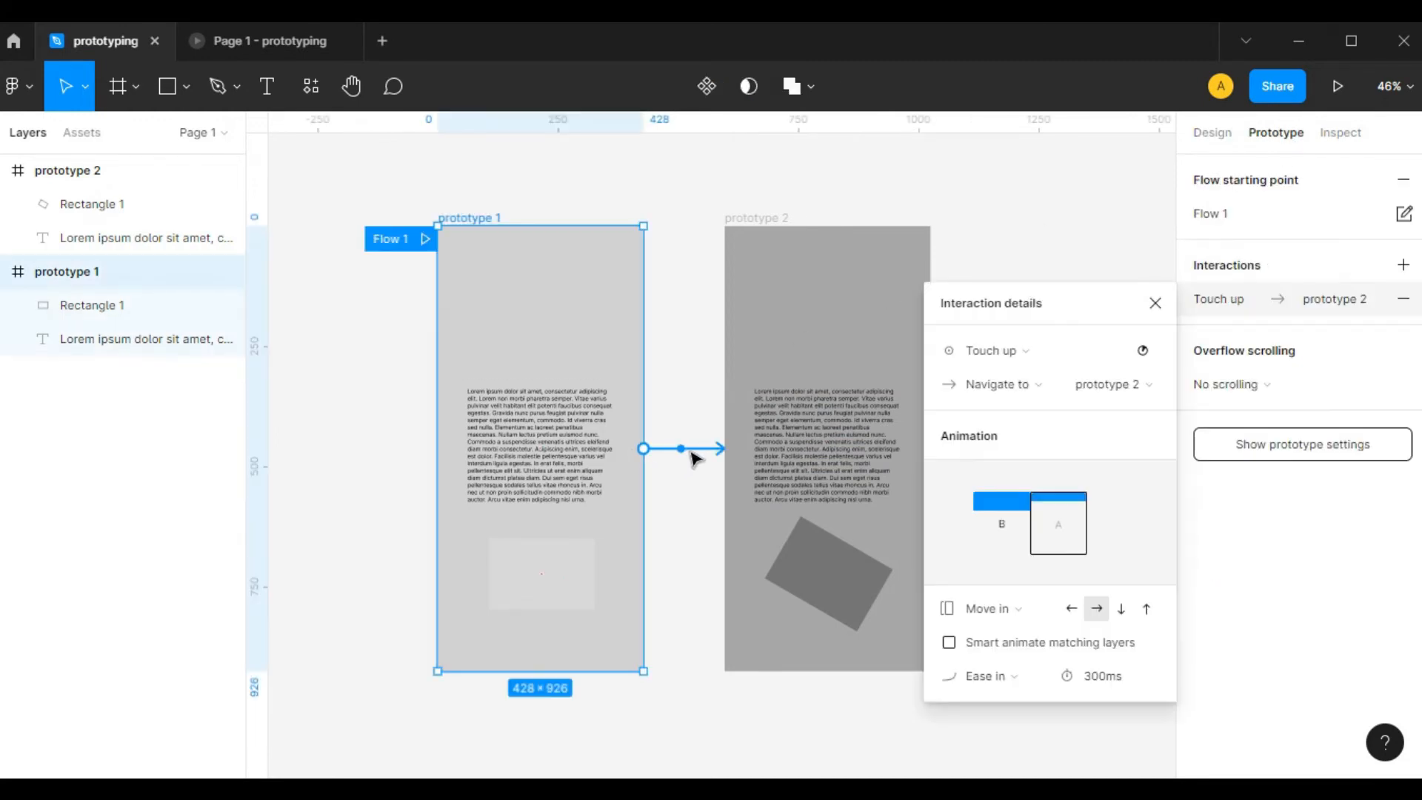
click(949, 642)
click(1155, 303)
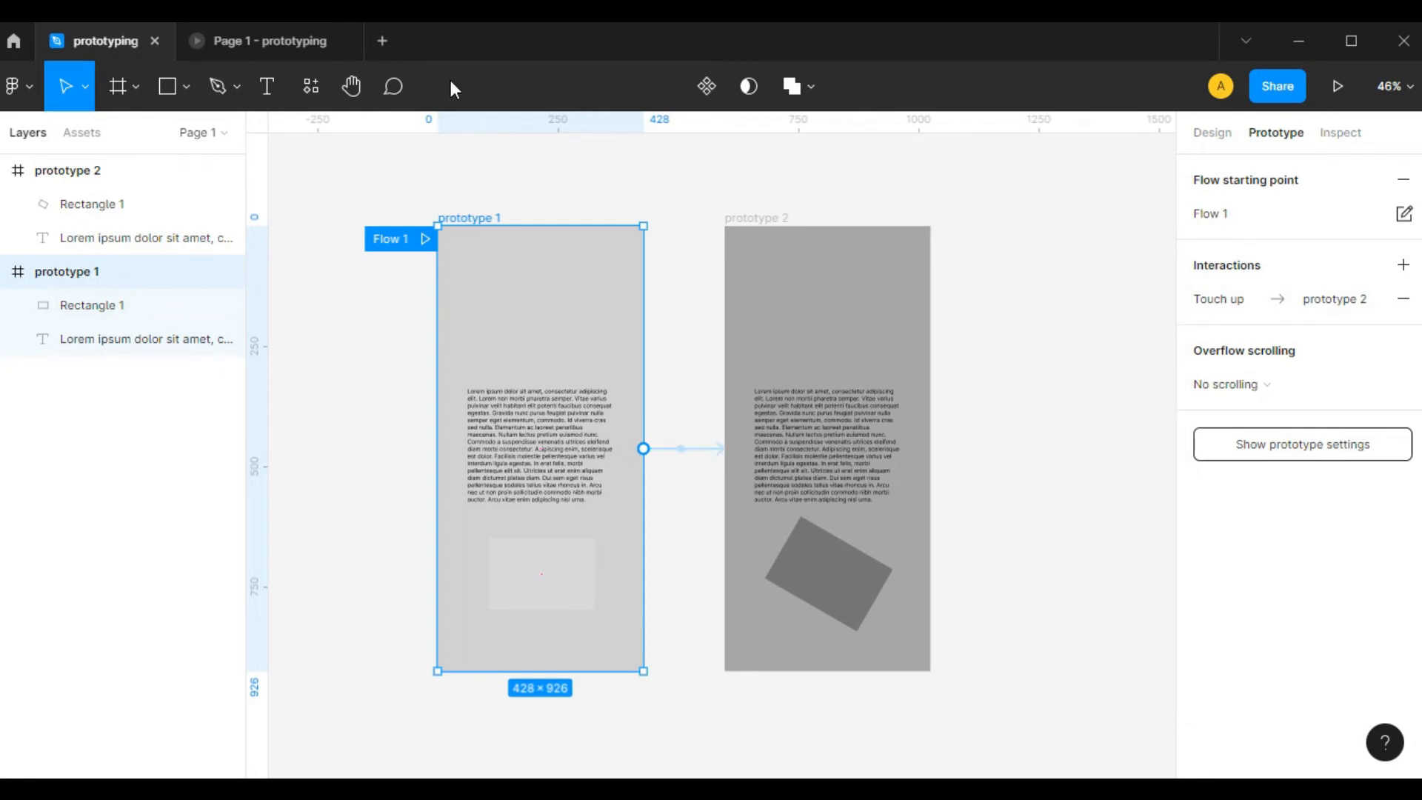
Test the smart-animated transition several times in the presentation view, examining how the rectangle changes, and return to the design file
click(282, 42)
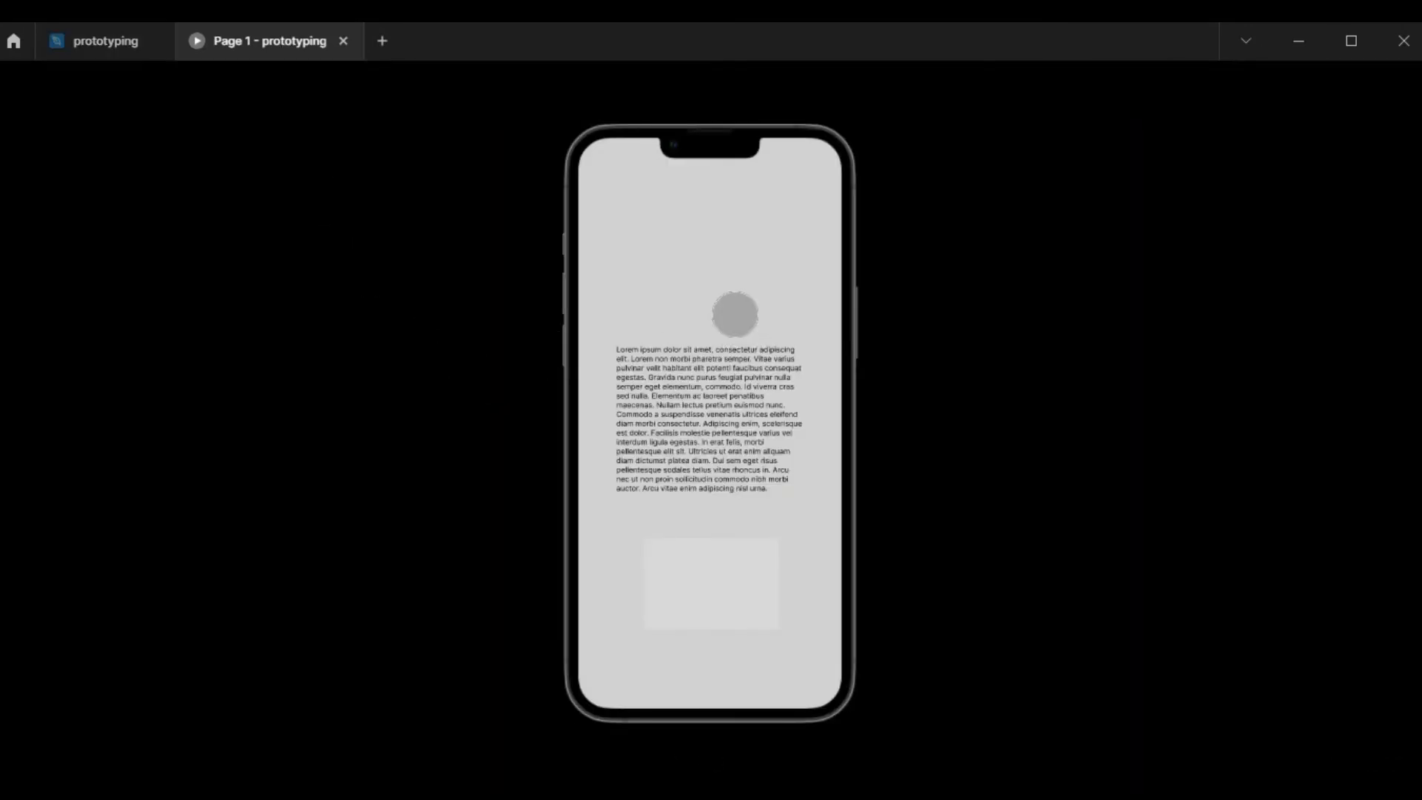
click(734, 314)
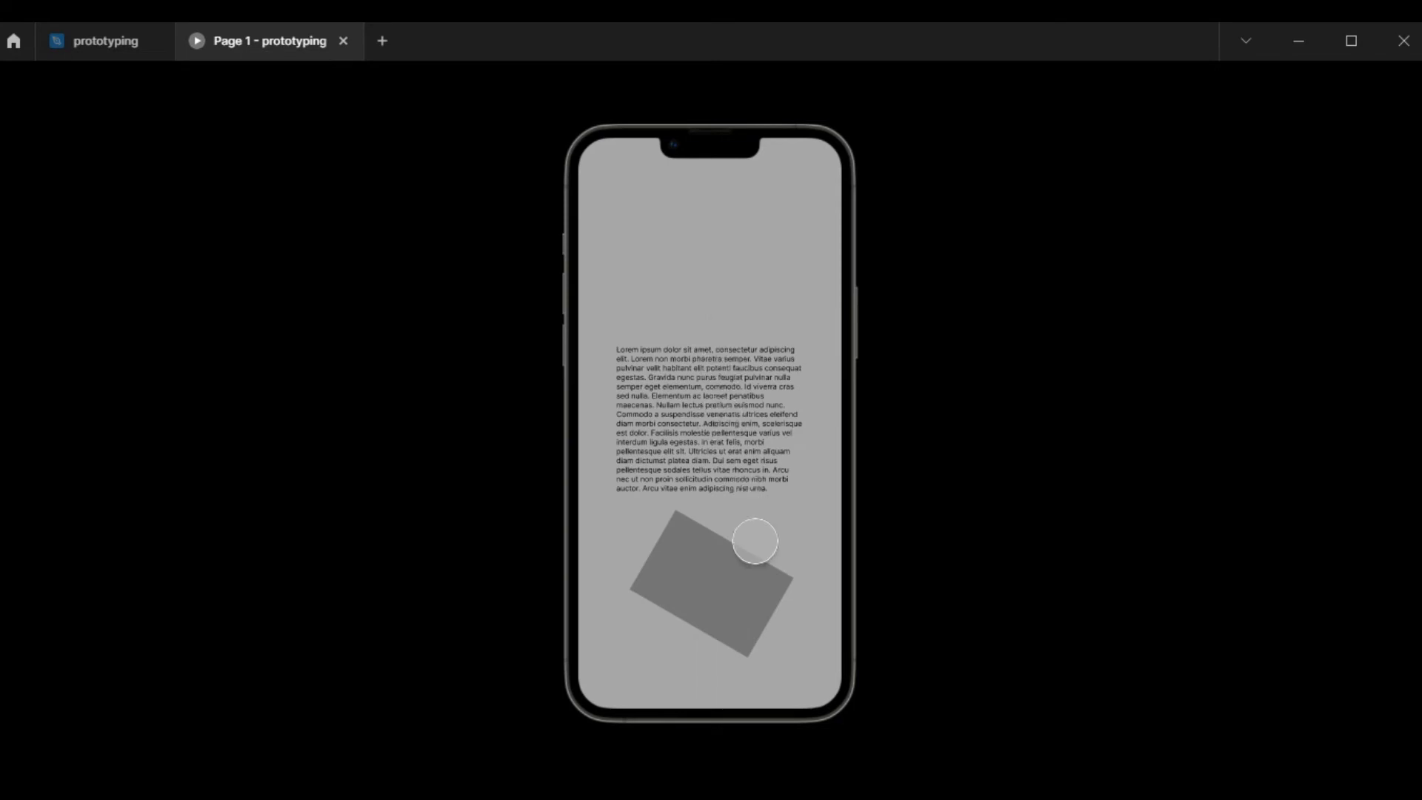
click(757, 305)
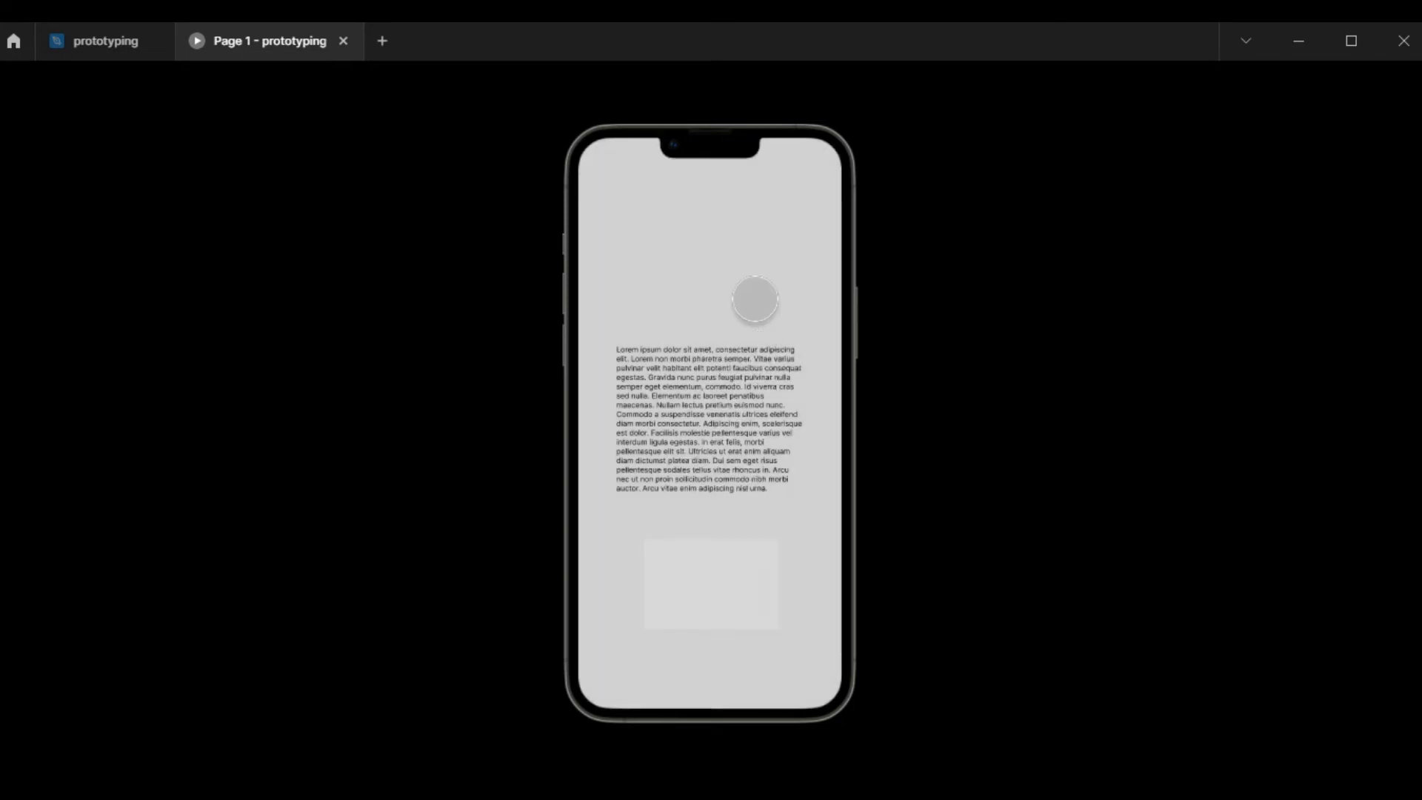
click(739, 289)
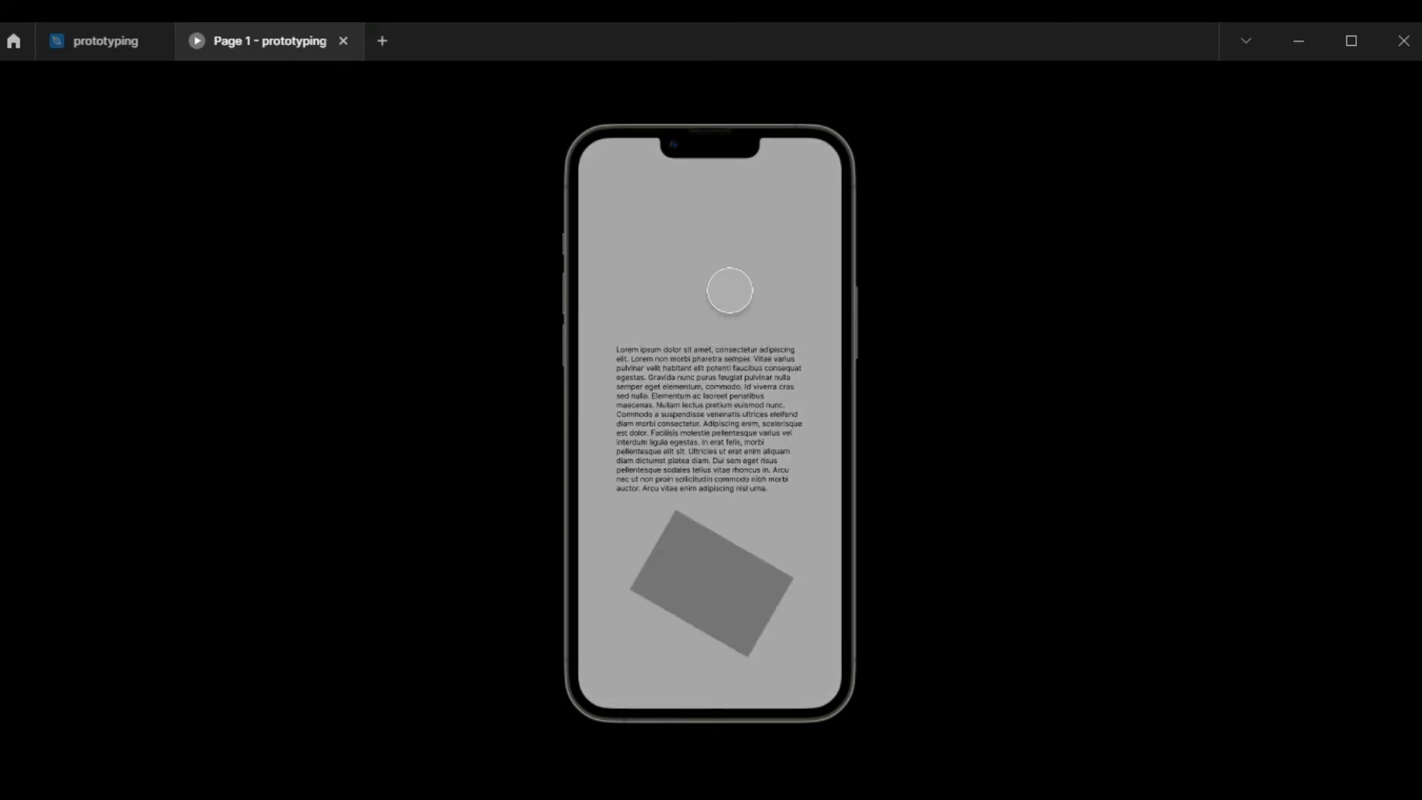
click(730, 632)
click(724, 605)
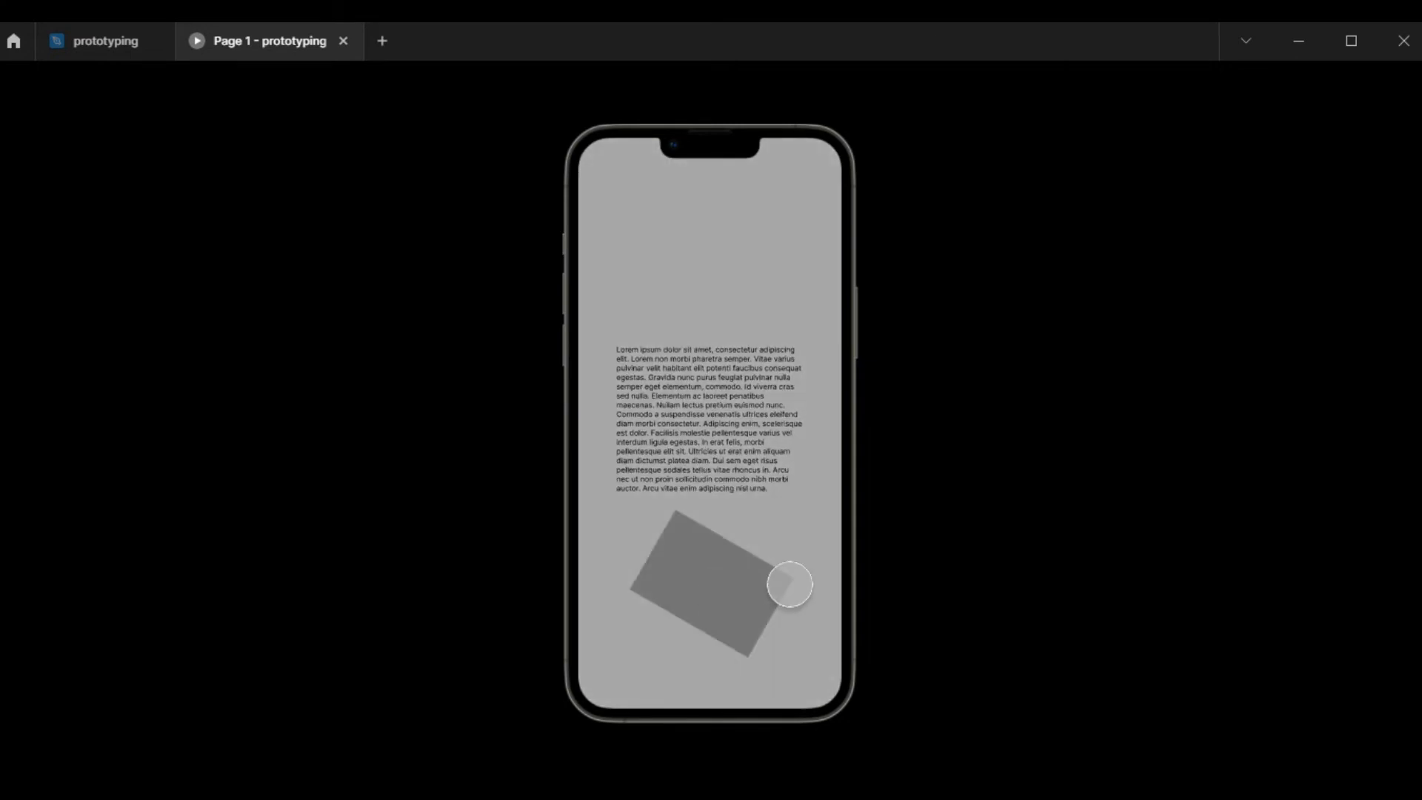
click(801, 538)
click(103, 42)
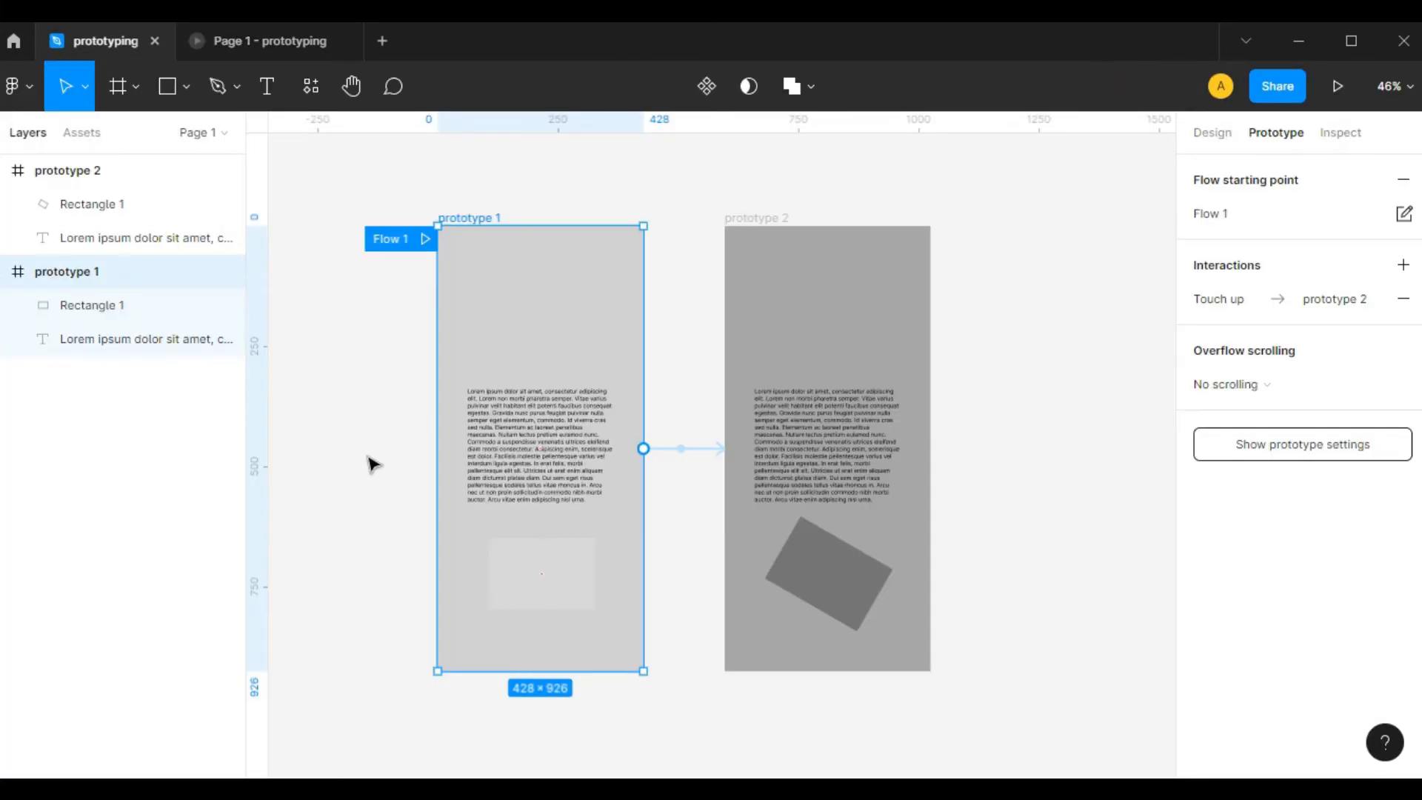
Examine the text and rectangle in prototype 1, then select the rectangles of both frames together to compare the matching layers
click(495, 455)
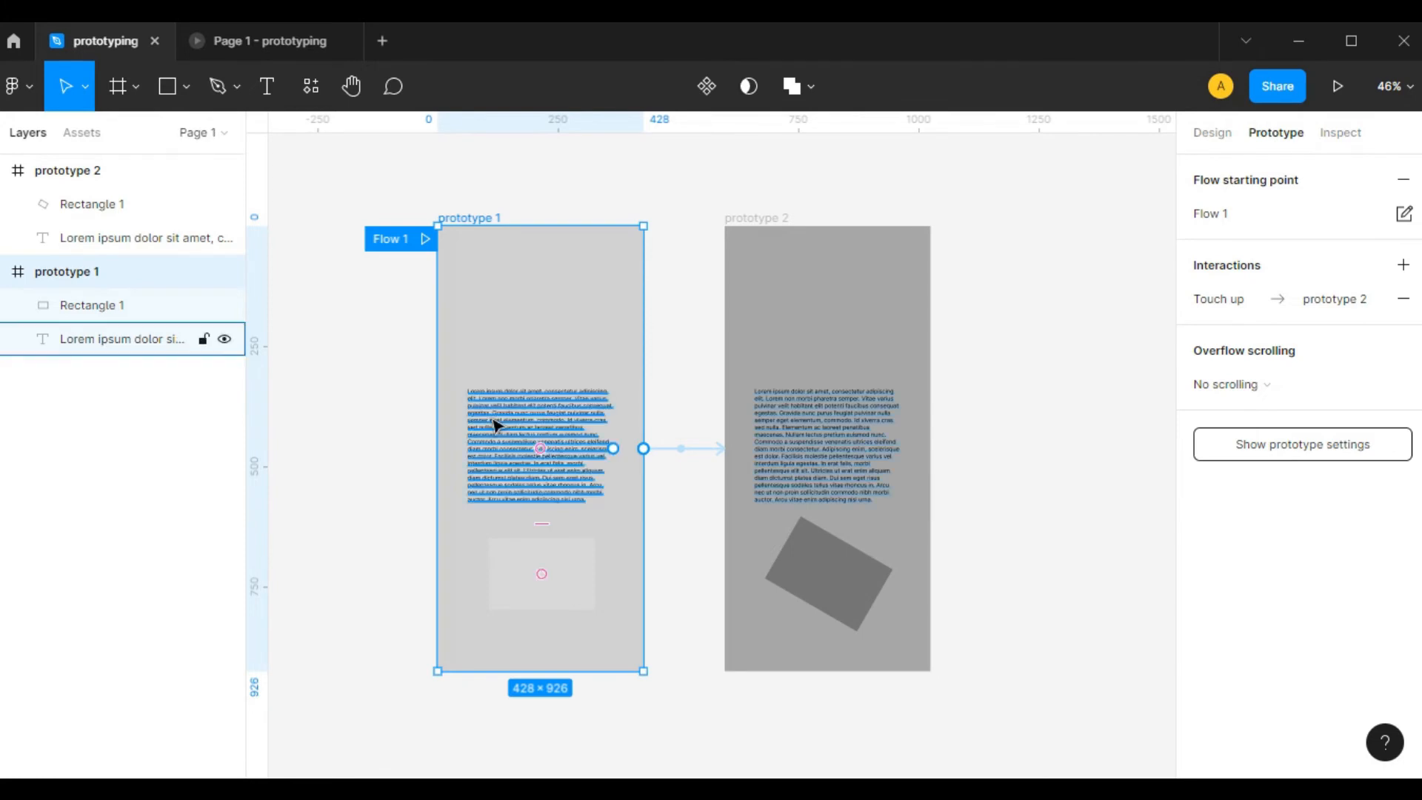
click(507, 465)
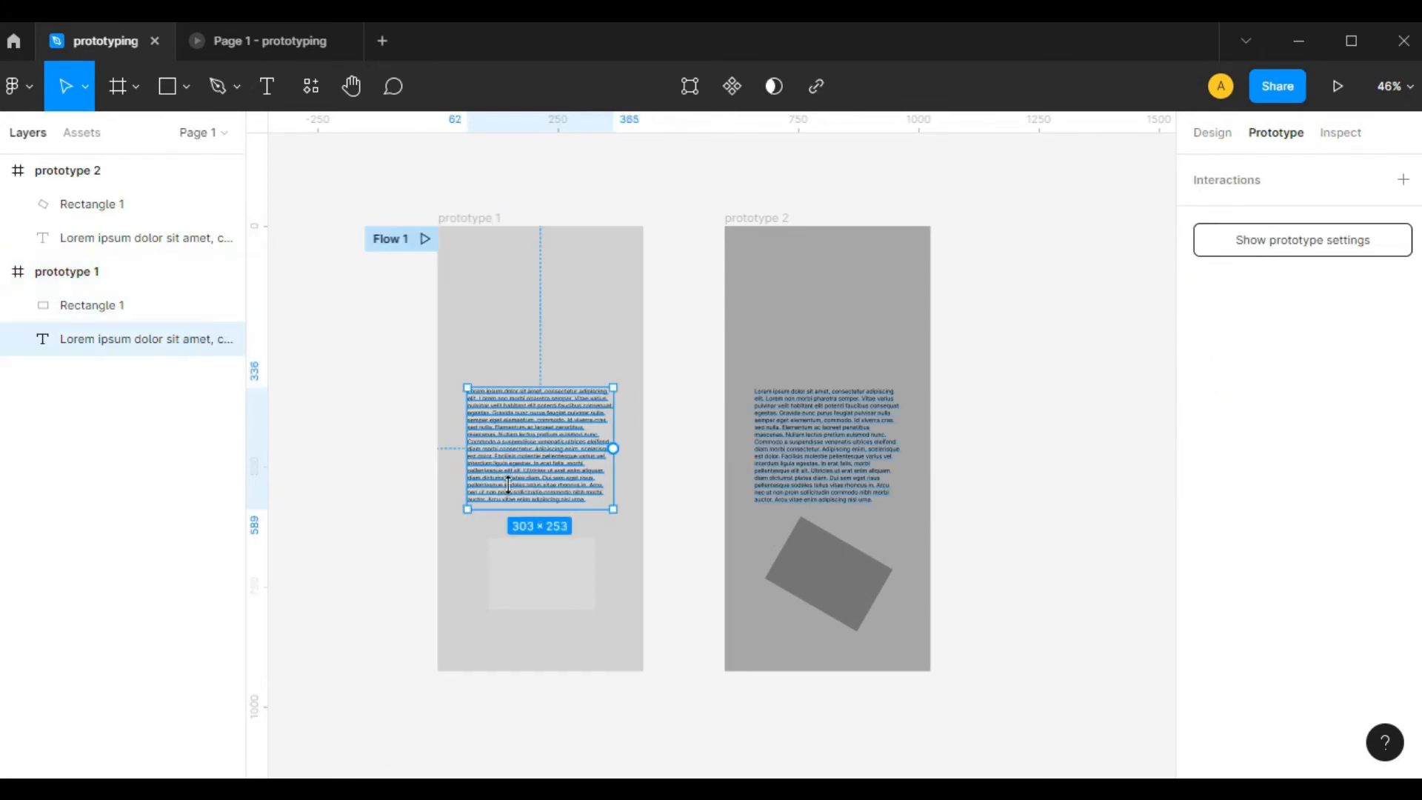
click(546, 578)
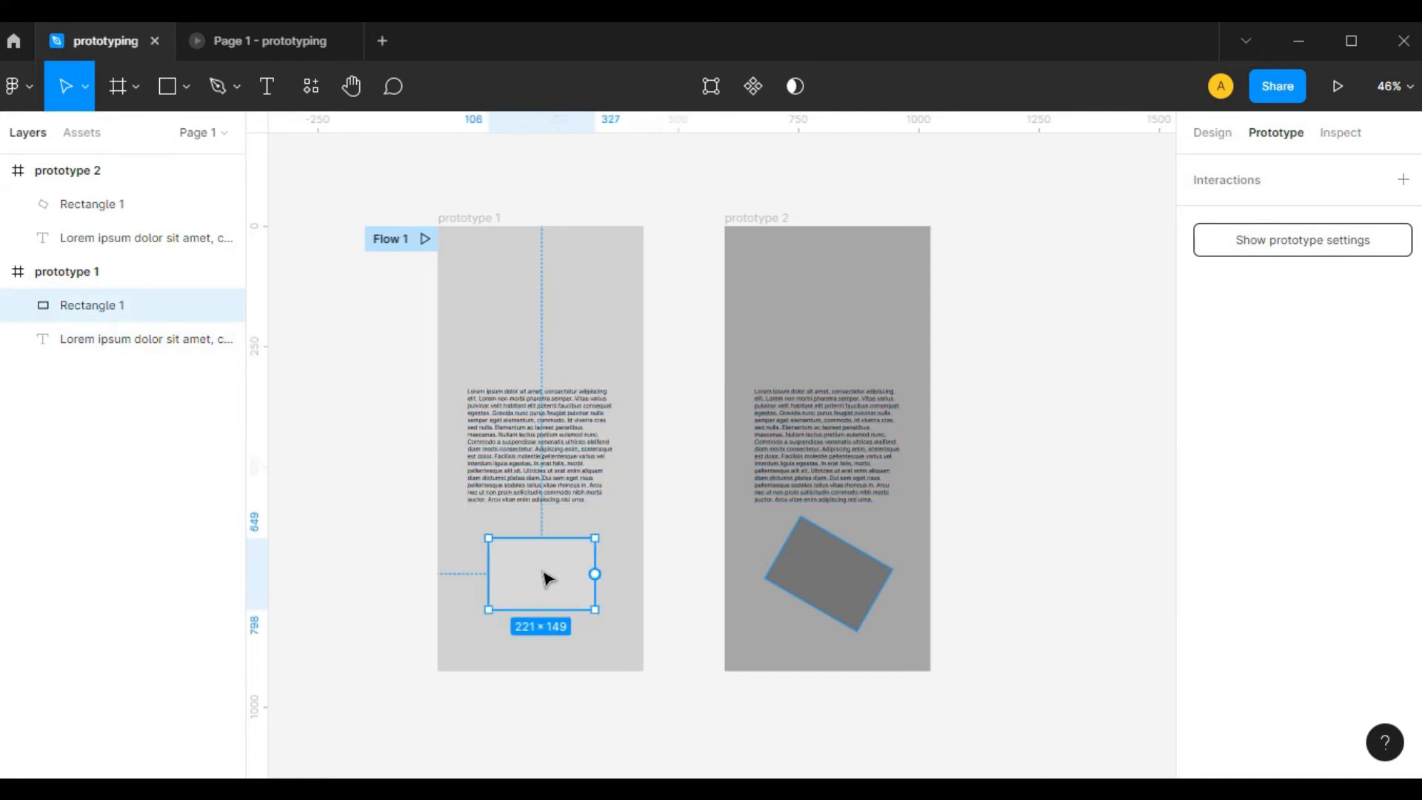
click(672, 572)
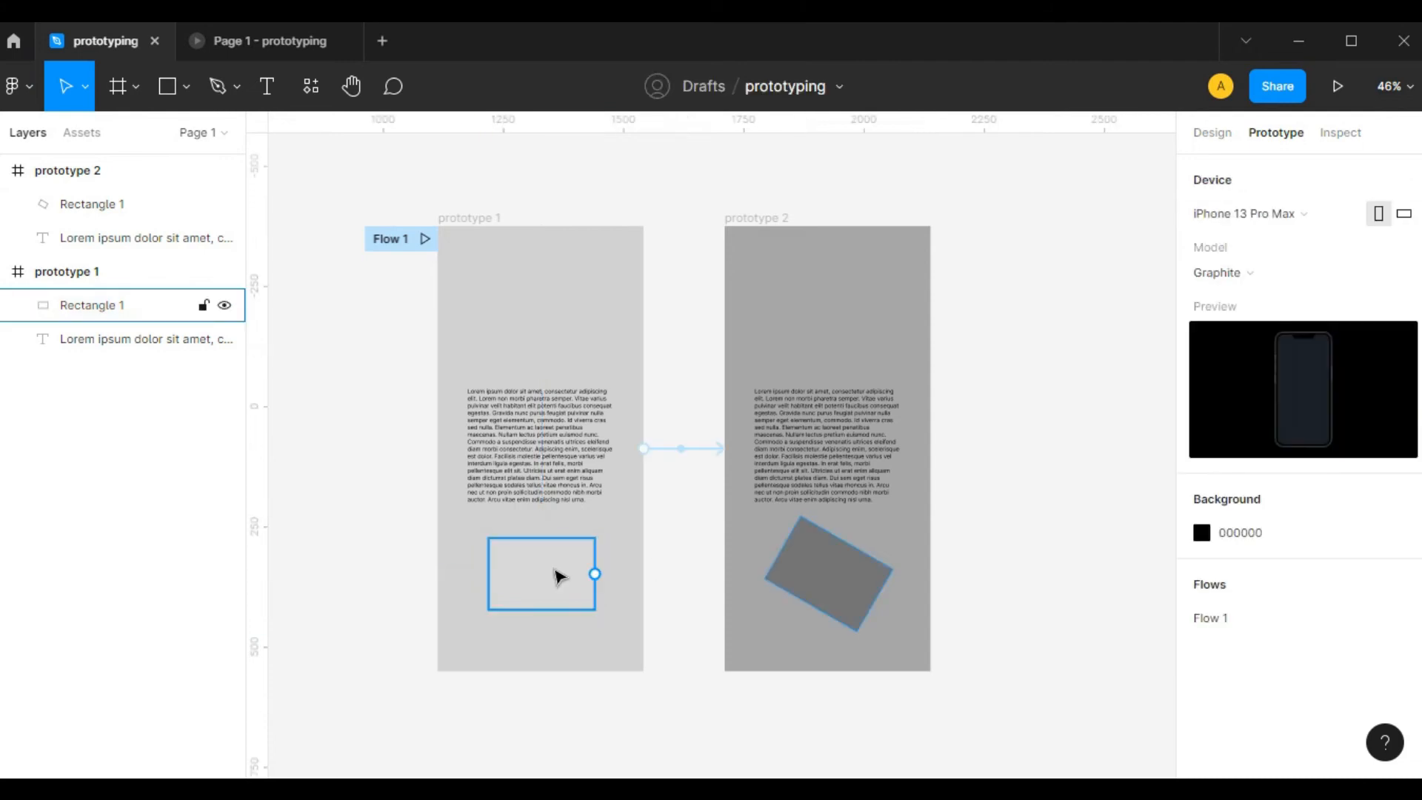
click(559, 575)
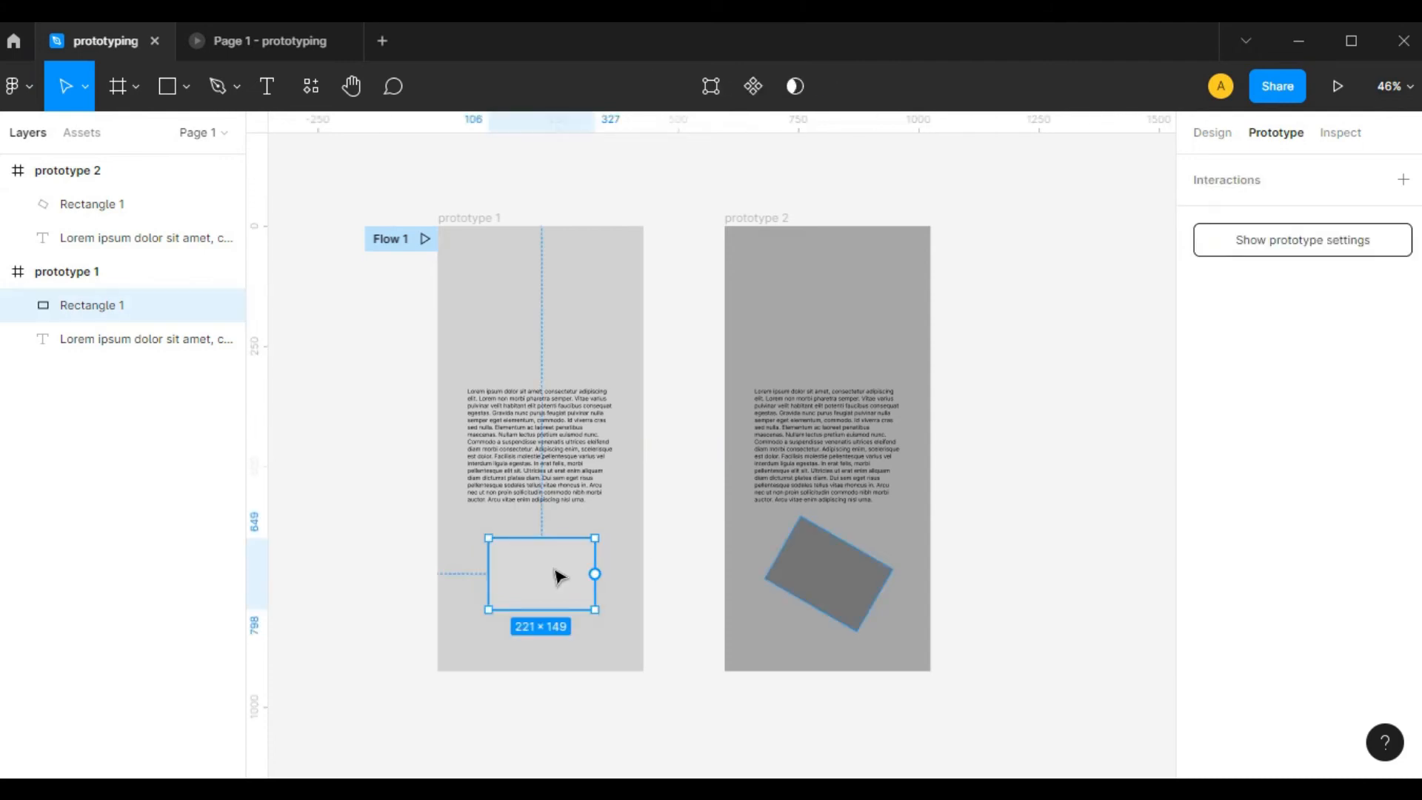
shift+click(842, 584)
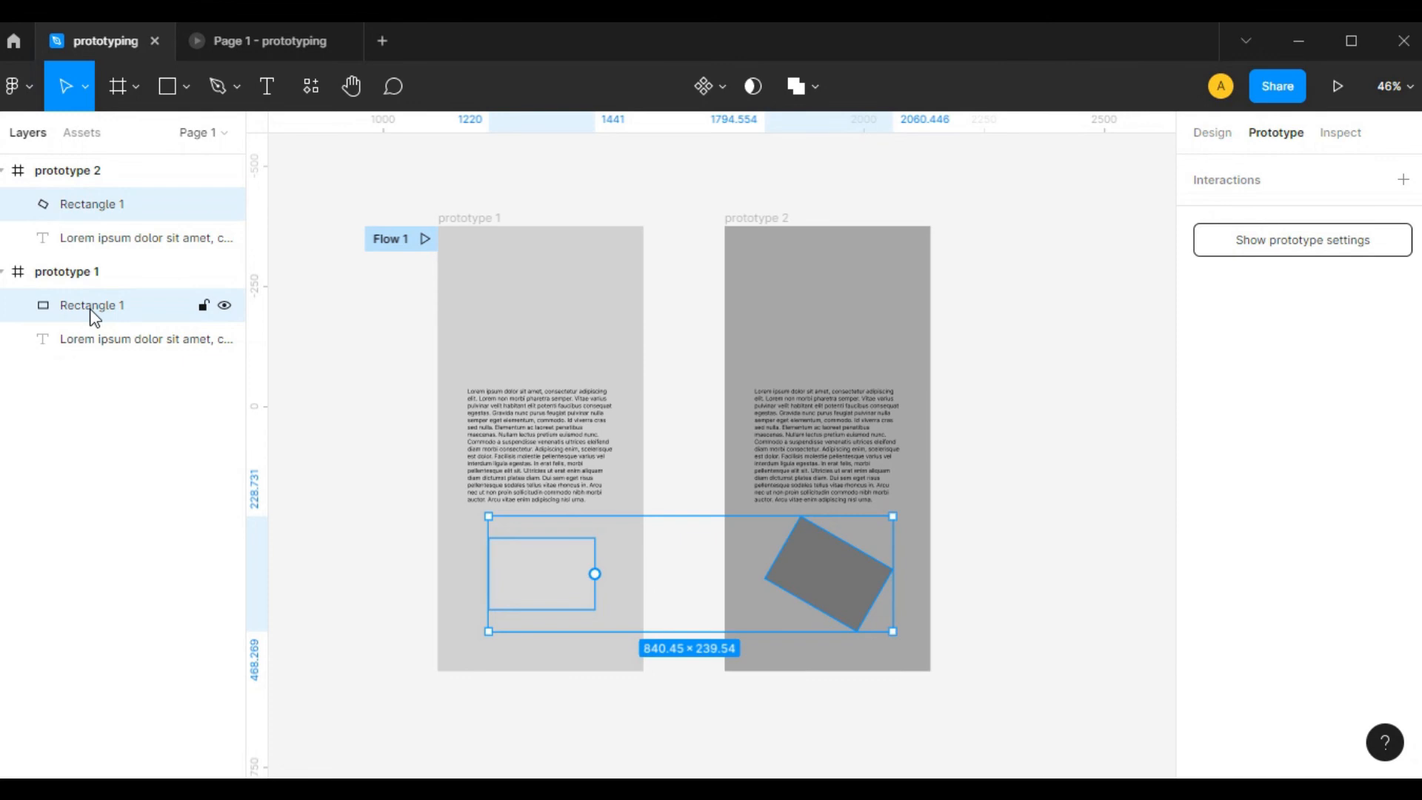
Compare the layer hierarchy and names of prototype 1 and prototype 2, checking Rectangle 1 in each frame, and clear the selection
click(95, 172)
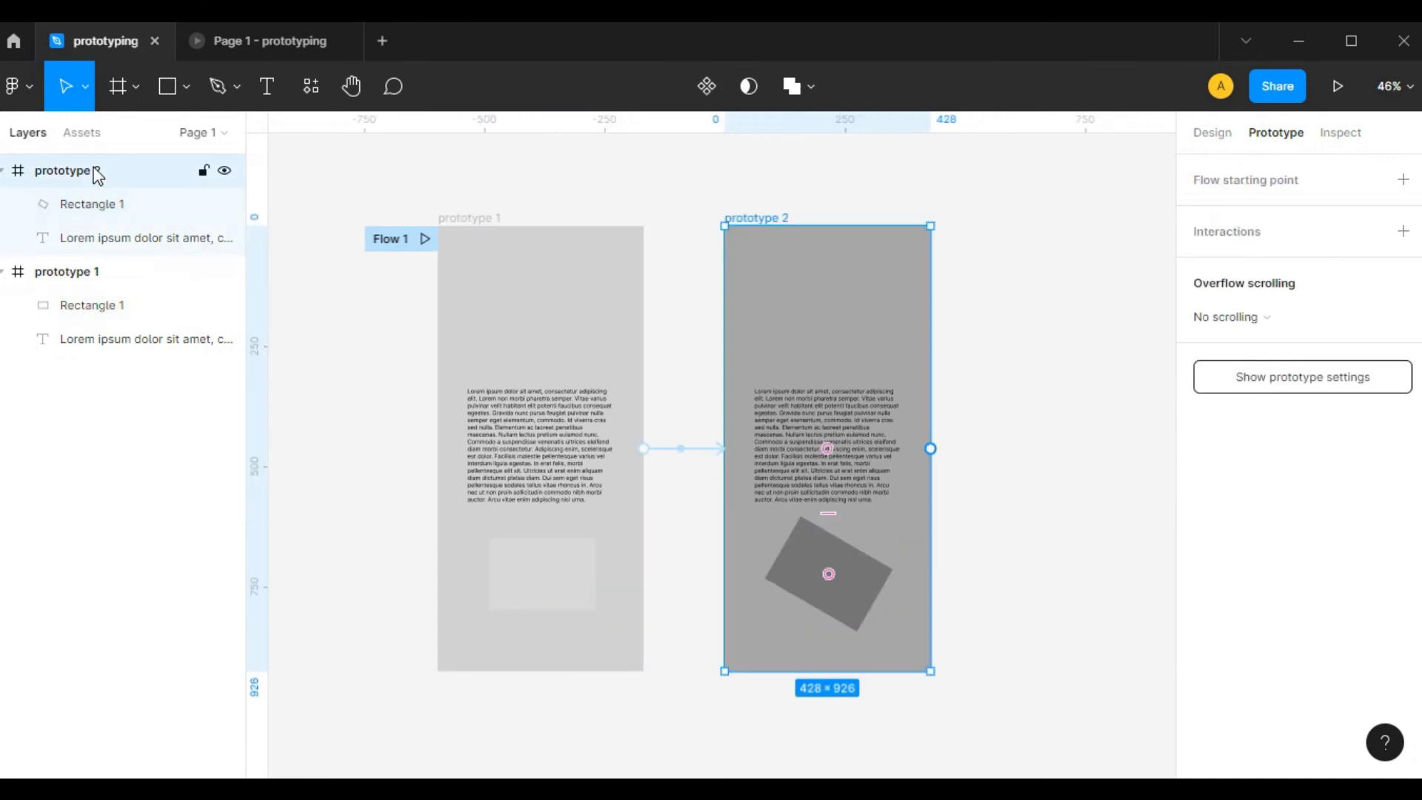
click(82, 272)
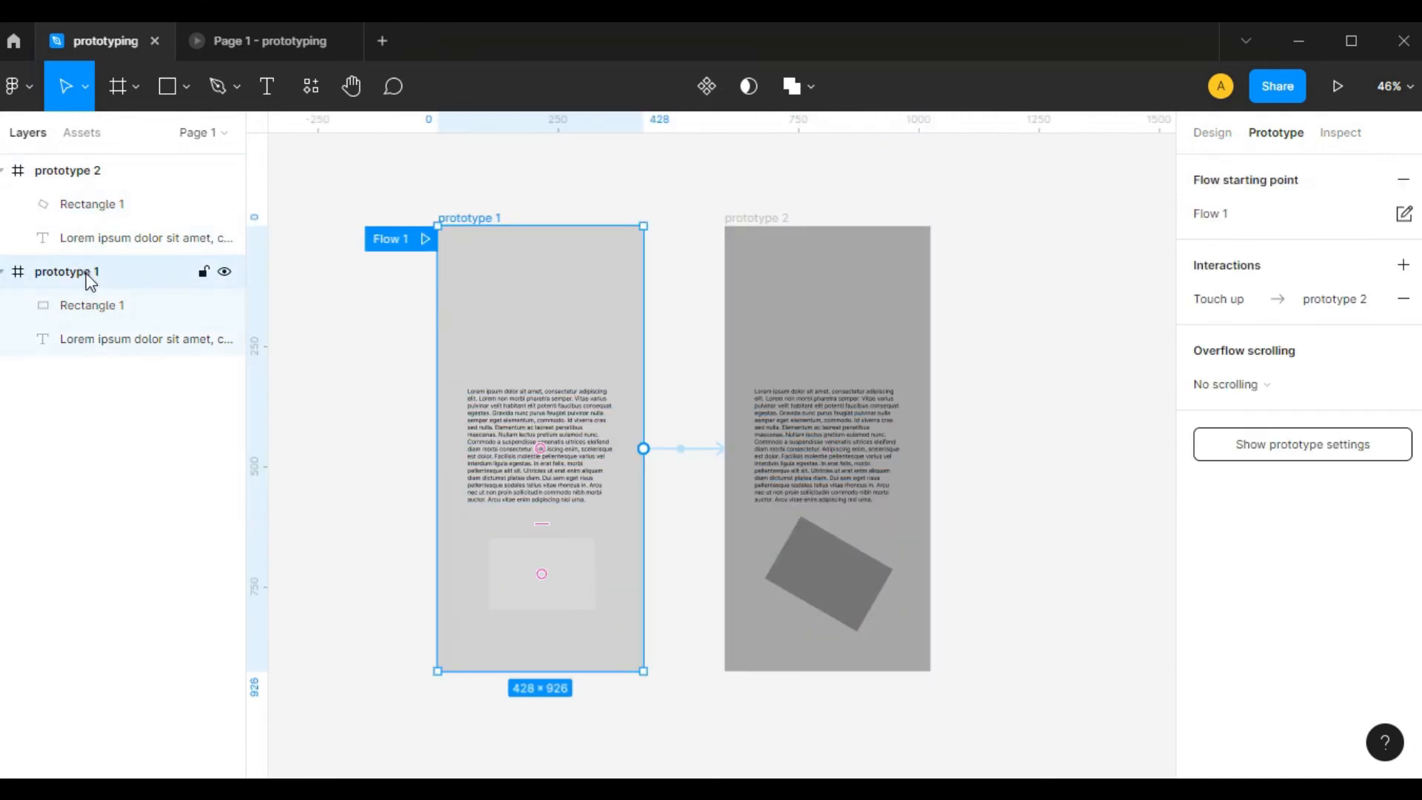
click(87, 175)
click(89, 271)
click(83, 305)
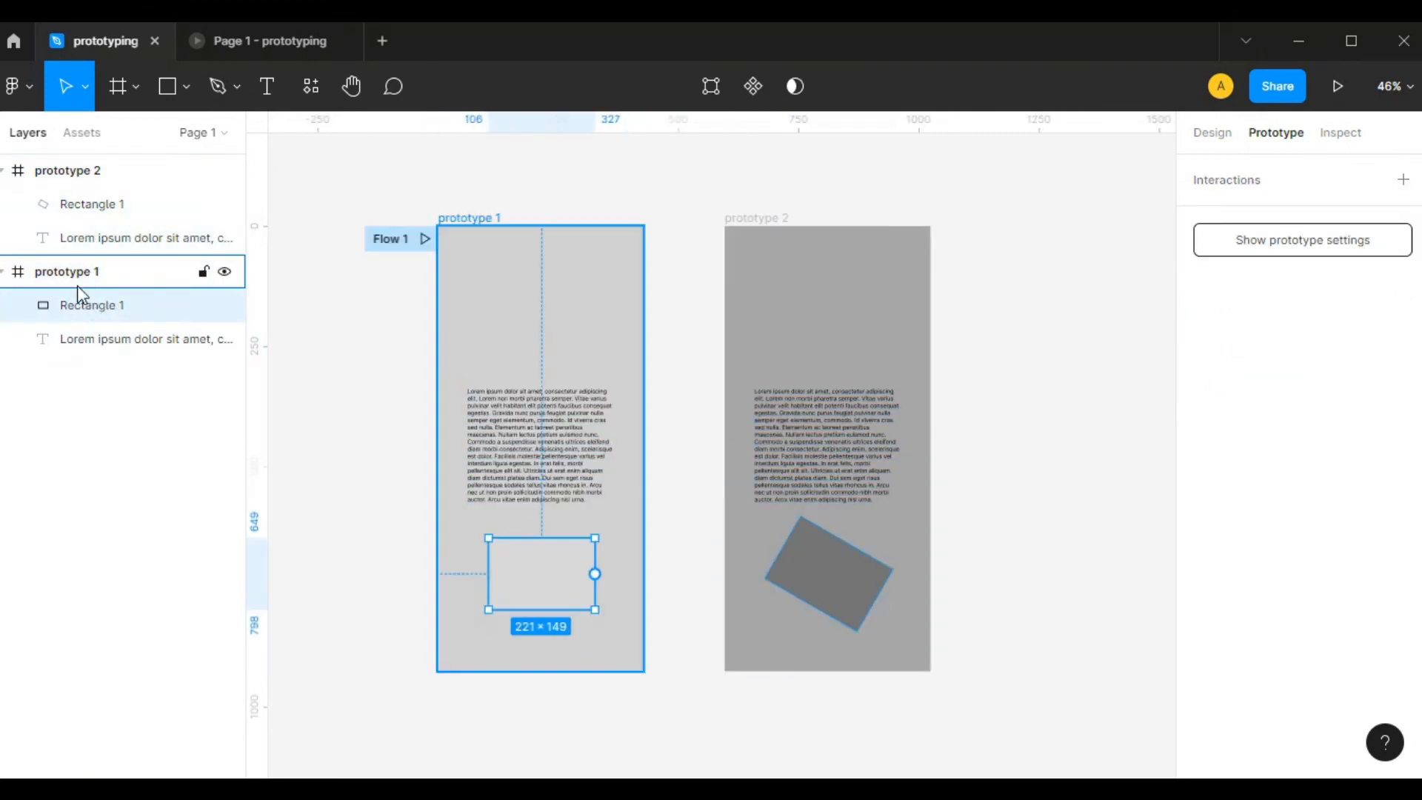
click(83, 173)
click(95, 208)
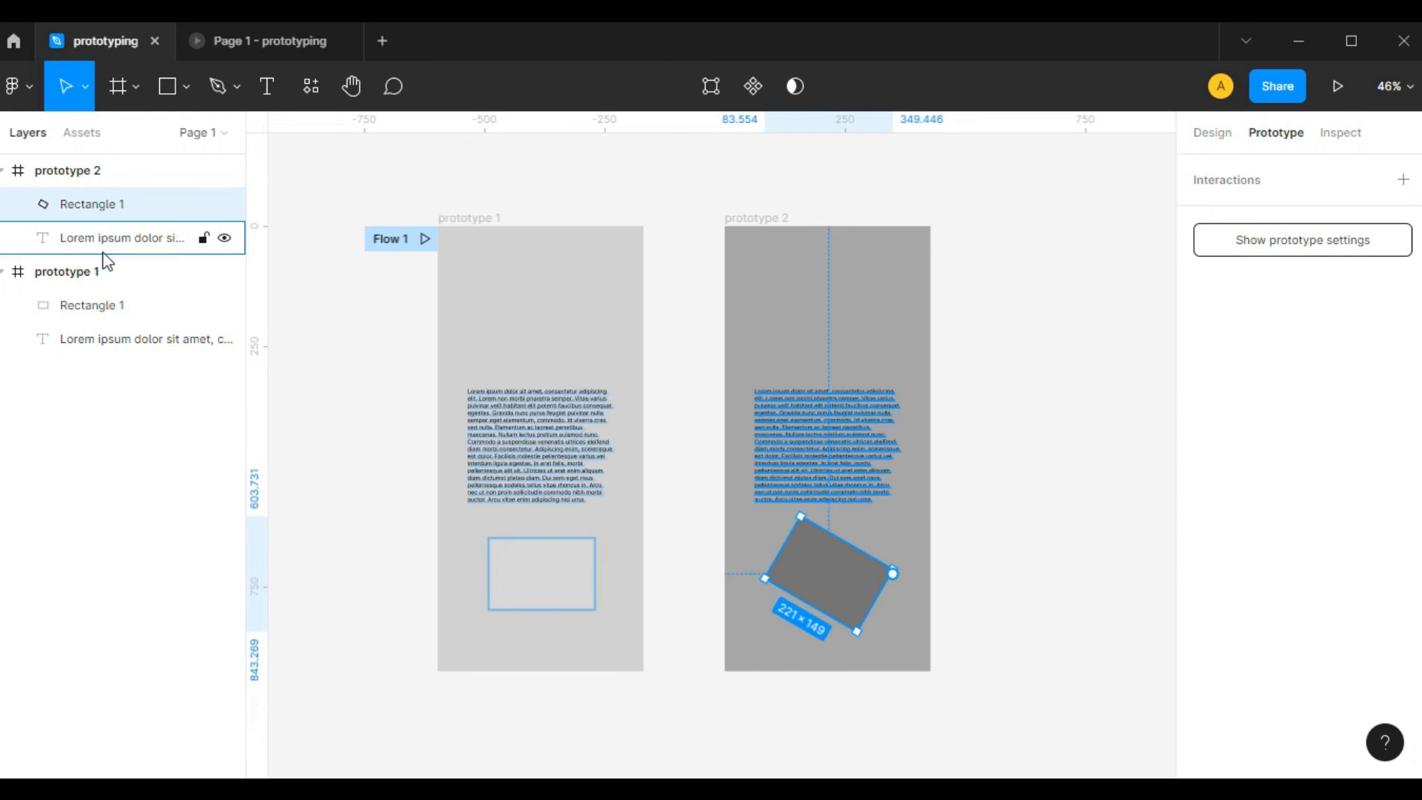
click(393, 451)
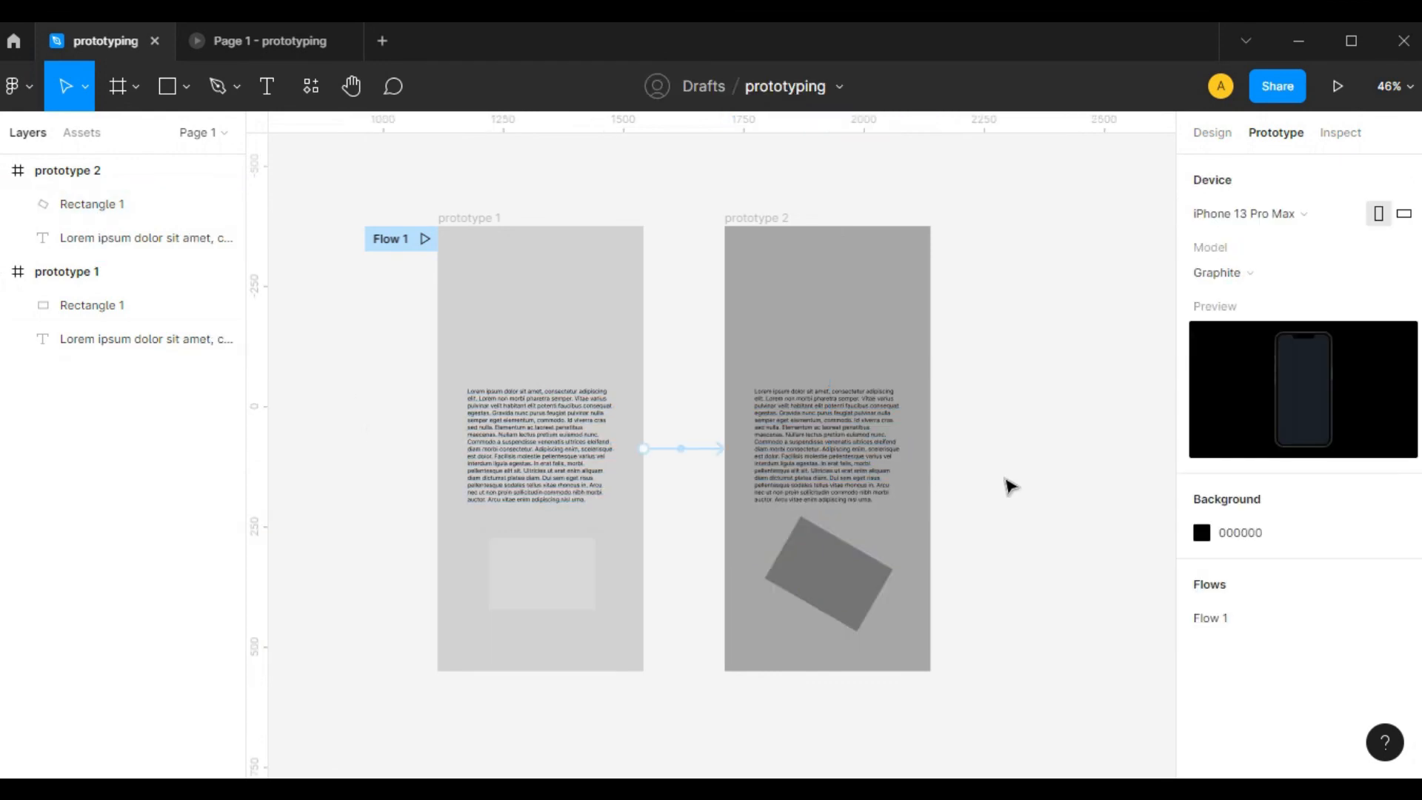